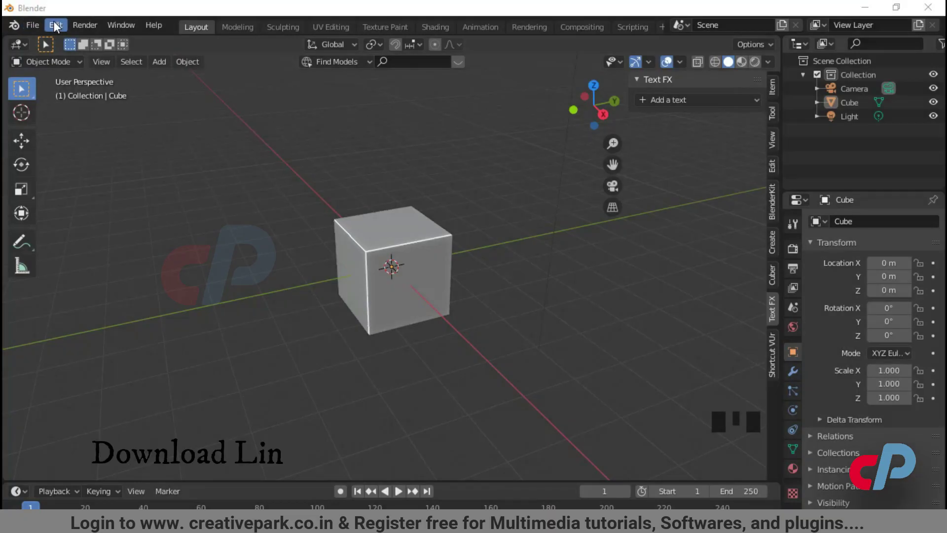
# Step: Install the BlenderGIS add-on from BlenderGIS-master.zip and enable it
pyautogui.click(53, 21)
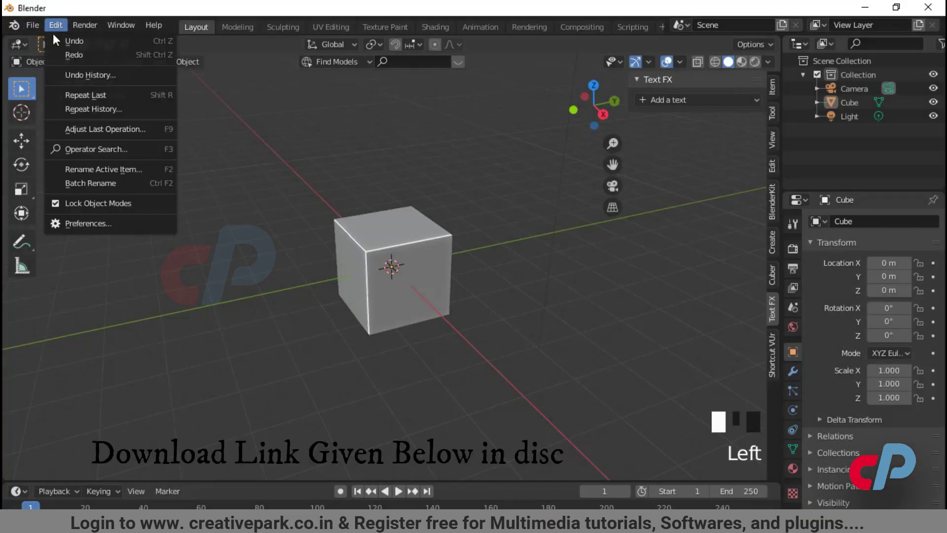
pyautogui.click(95, 223)
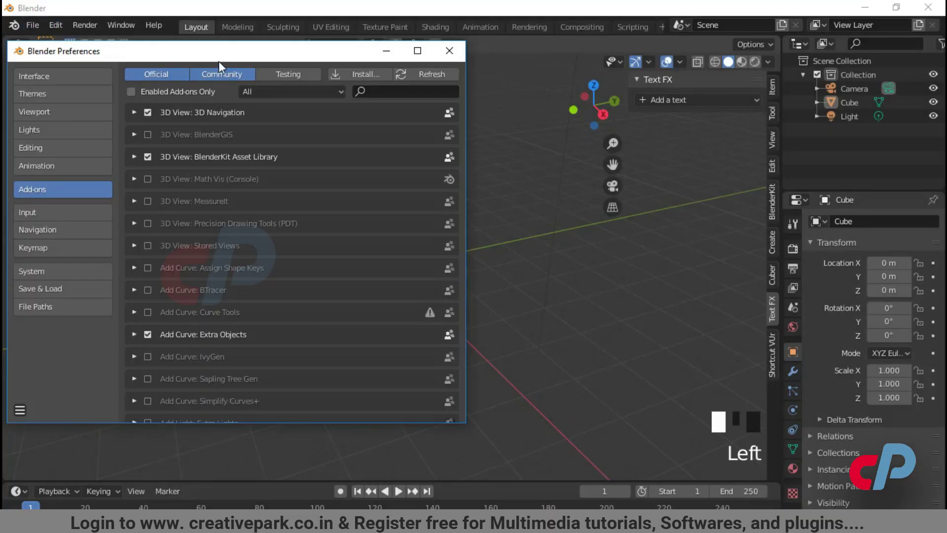
pyautogui.click(474, 152)
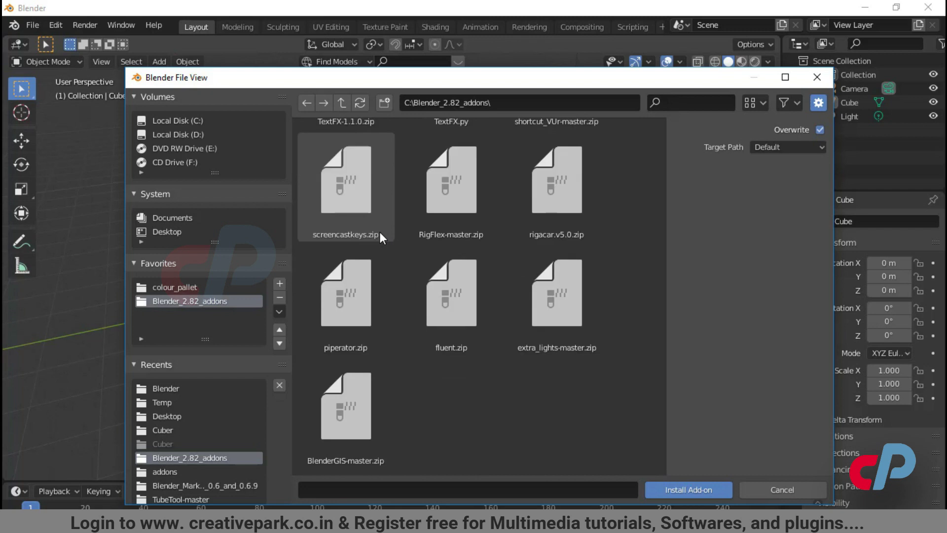
pyautogui.click(359, 414)
pyautogui.click(683, 492)
pyautogui.write('blen')
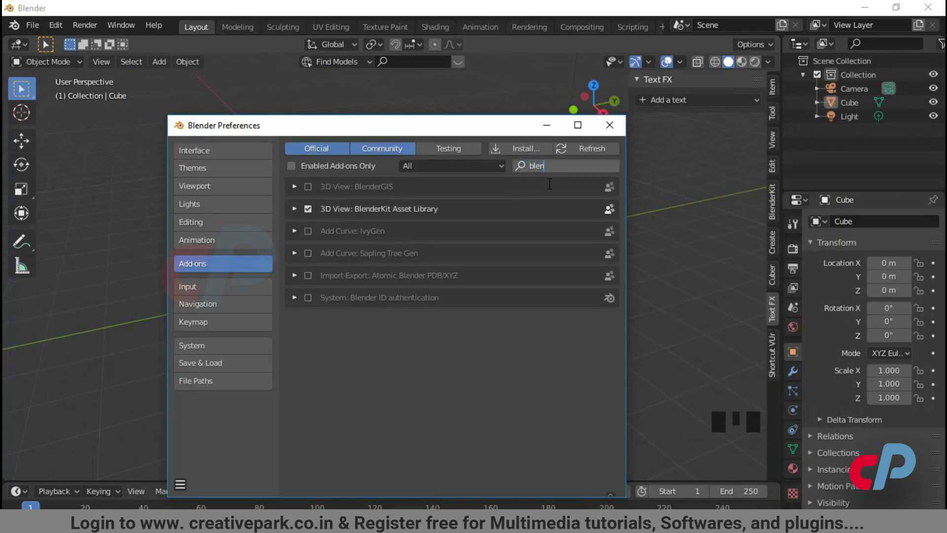
pyautogui.click(295, 187)
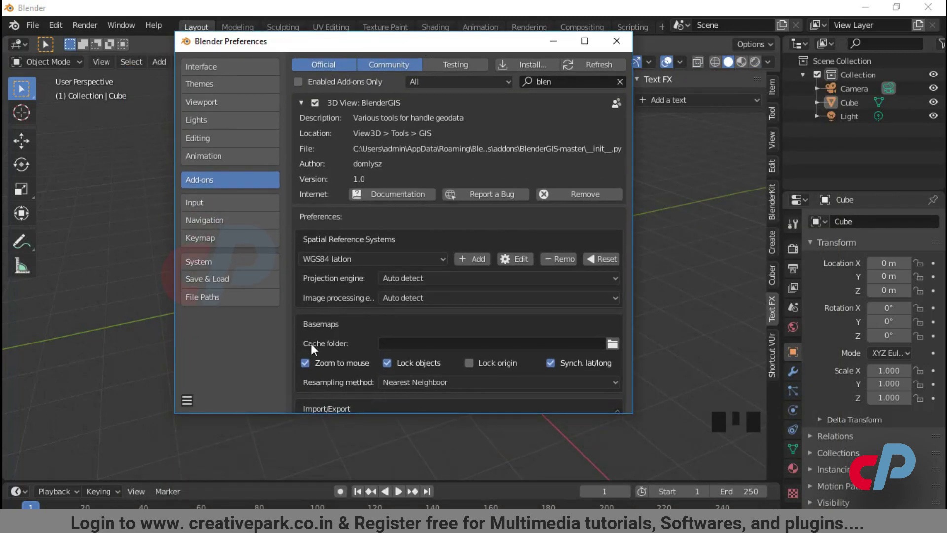
# Step: Set the BlenderGIS basemap cache folder to C:\Windows\Temp\ and save the preferences
pyautogui.click(614, 345)
pyautogui.click(177, 121)
pyautogui.doubleClick(344, 189)
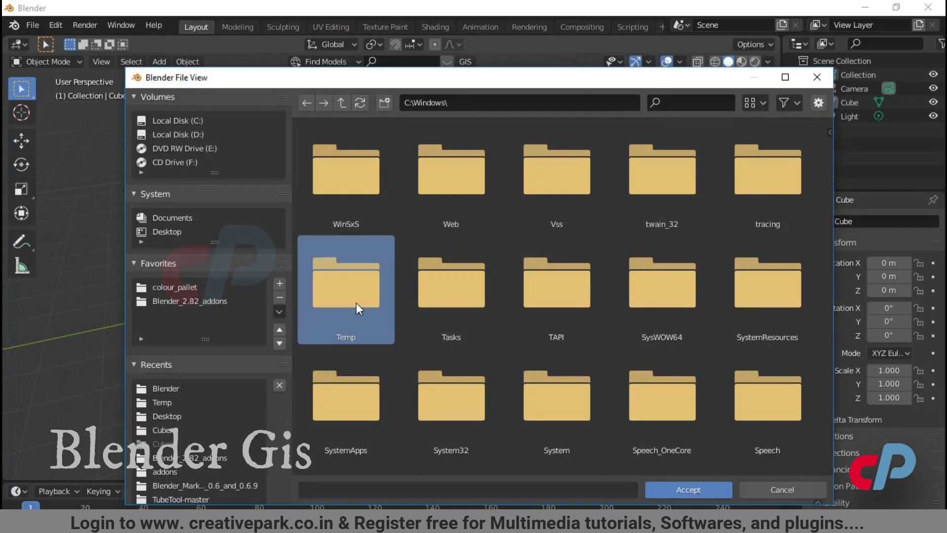
pyautogui.doubleClick(351, 303)
pyautogui.click(678, 490)
pyautogui.scroll(-2, 597, 350)
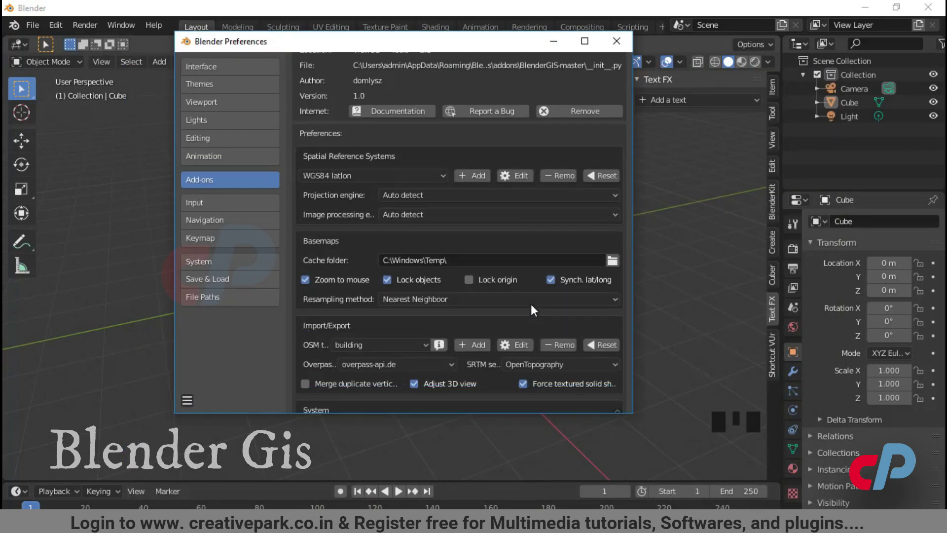
pyautogui.click(187, 400)
pyautogui.click(212, 369)
# Step: Delete the default cube and load a Google Satellite web basemap
pyautogui.click(611, 45)
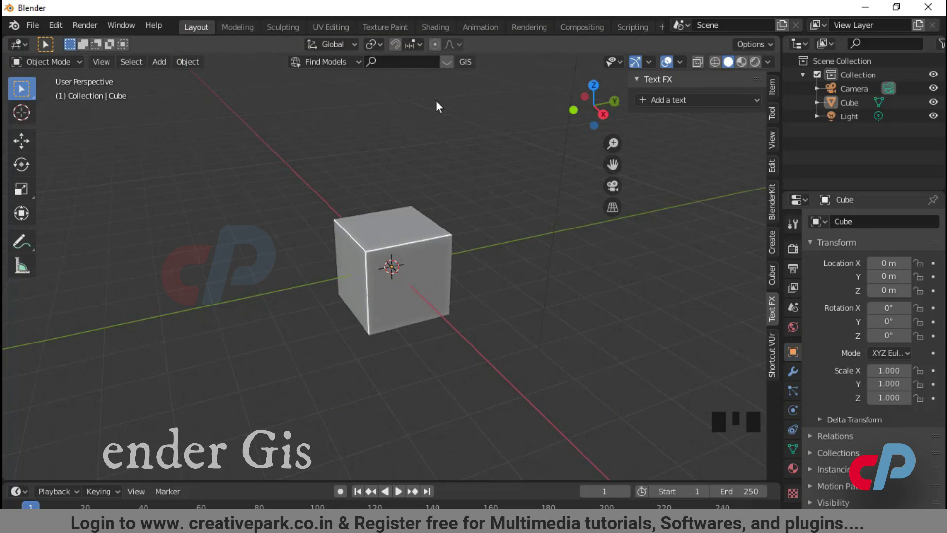
pyautogui.click(466, 63)
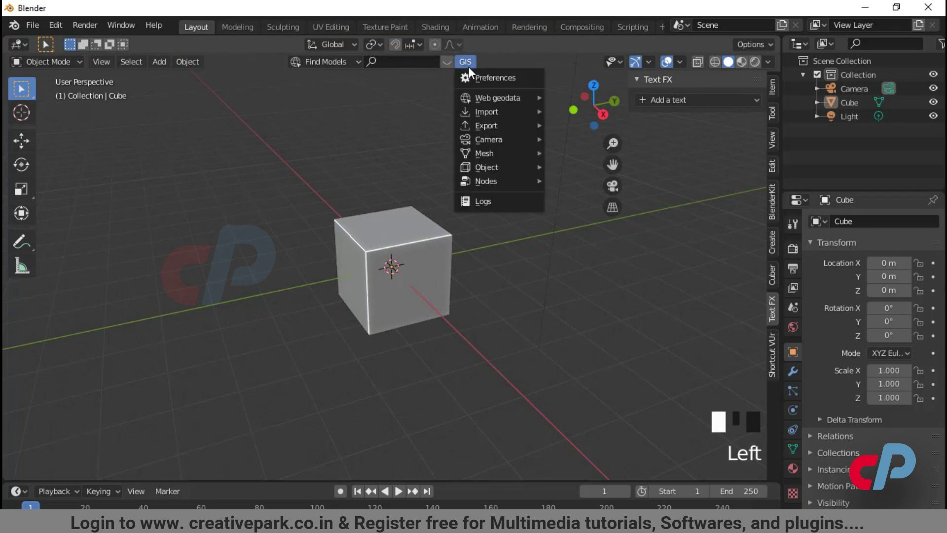
pyautogui.click(452, 210)
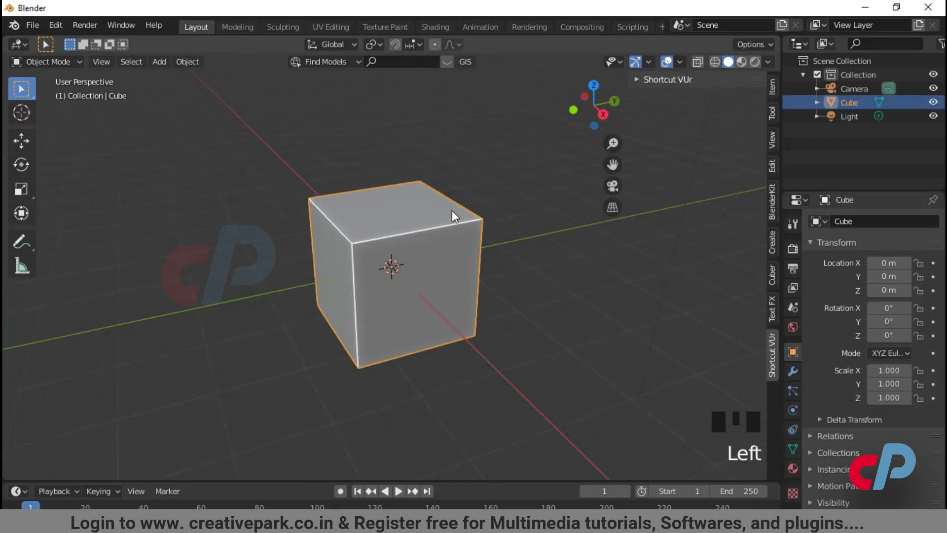
pyautogui.press('Delete')
pyautogui.click(465, 62)
pyautogui.click(562, 95)
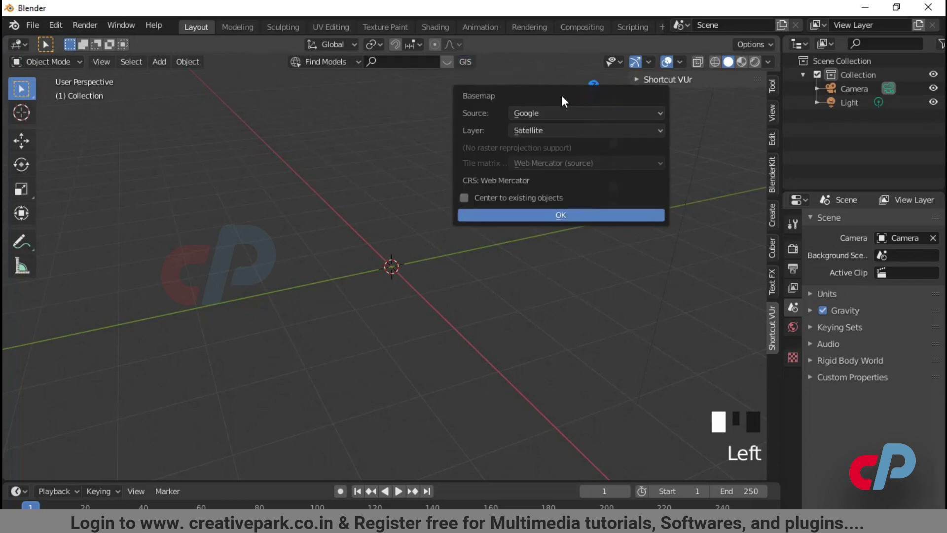
pyautogui.click(434, 282)
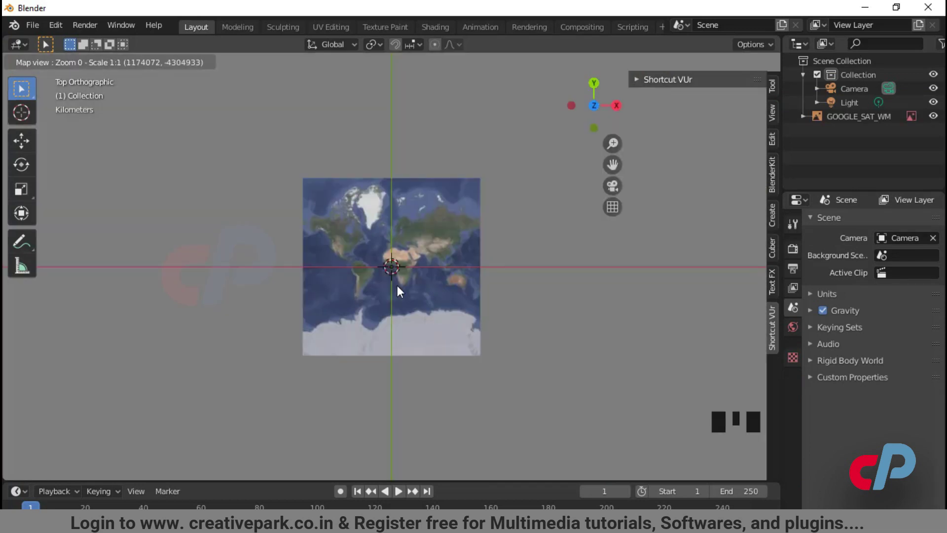
# Step: Fly the basemap to Singapore, pan to another district, and export it as a plane
pyautogui.press('g')
pyautogui.click(391, 303)
pyautogui.write('singapore')
pyautogui.press('Return')
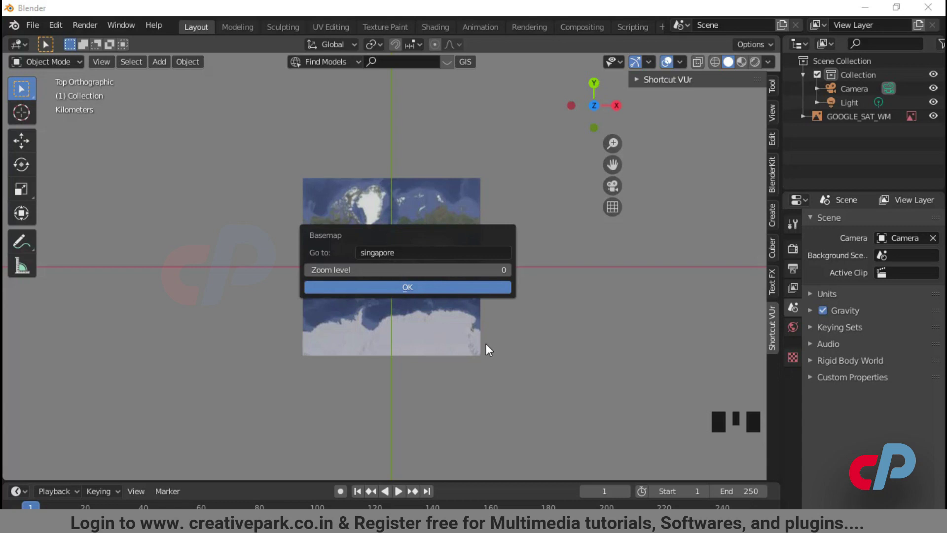
pyautogui.write('20')
pyautogui.click(387, 290)
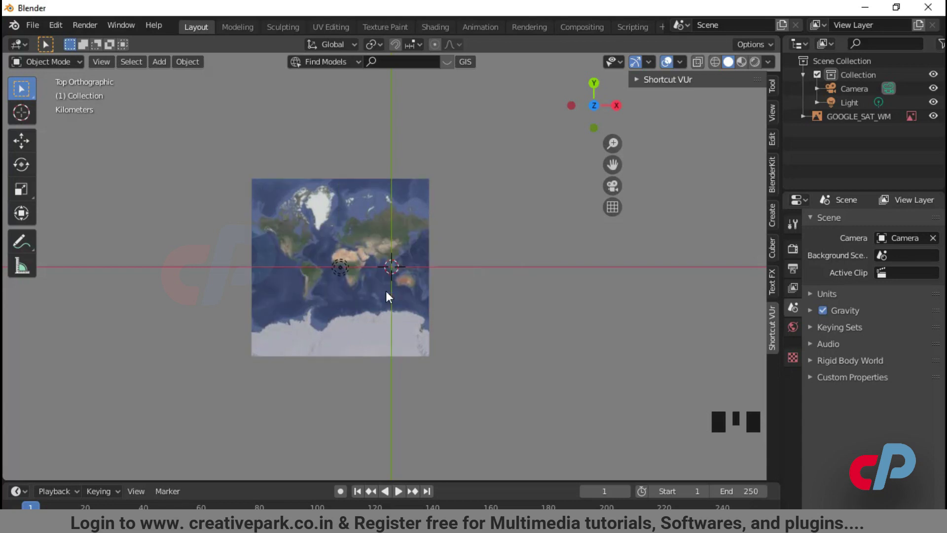
pyautogui.scroll(-1, 386, 291)
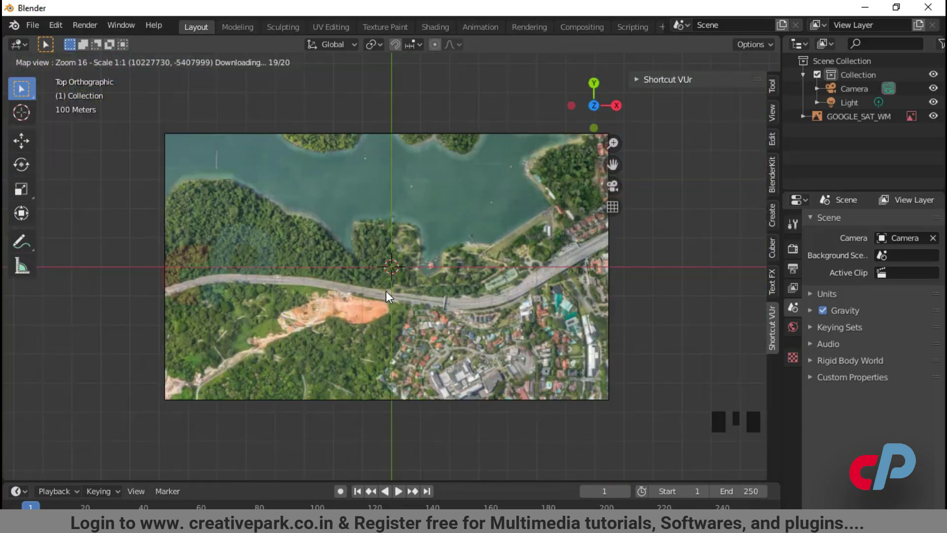
pyautogui.moveTo(511, 335)
pyautogui.mouseDown()
pyautogui.moveTo(402, 257)
pyautogui.moveTo(396, 267)
pyautogui.mouseUp()
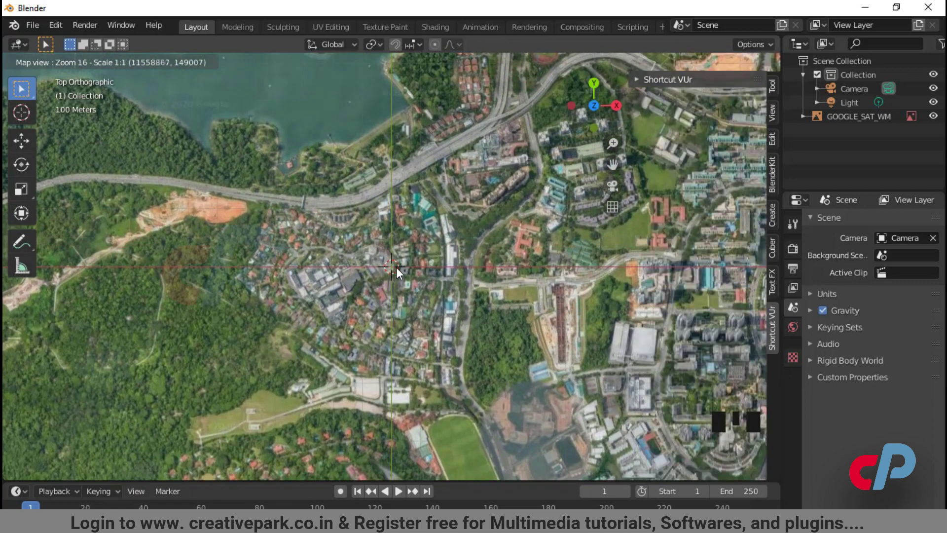
pyautogui.scroll(1, 396, 267)
pyautogui.press('e')
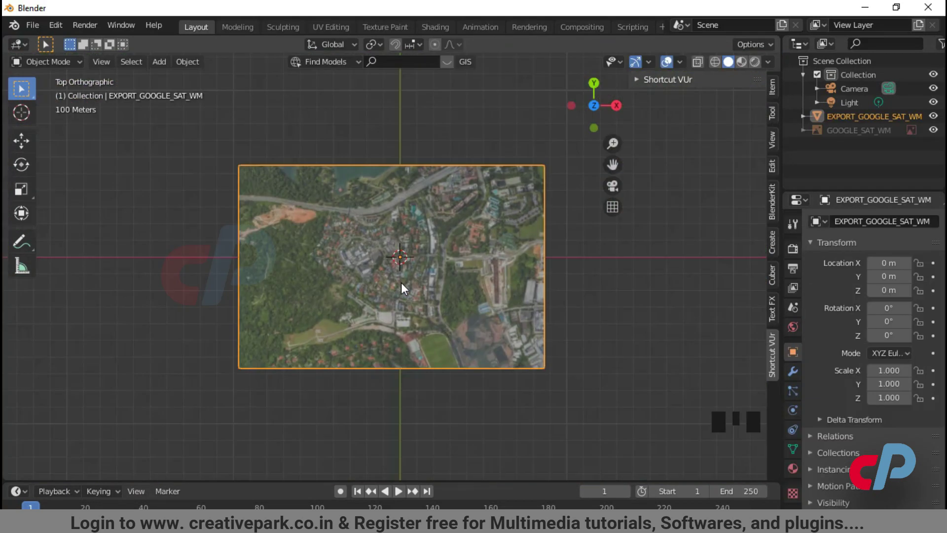
# Step: Select the EXPORT_GOOGLE_SAT_WM plane, add SRTM elevation, and return to top view
pyautogui.moveTo(381, 387); pyautogui.dragTo(406, 383)
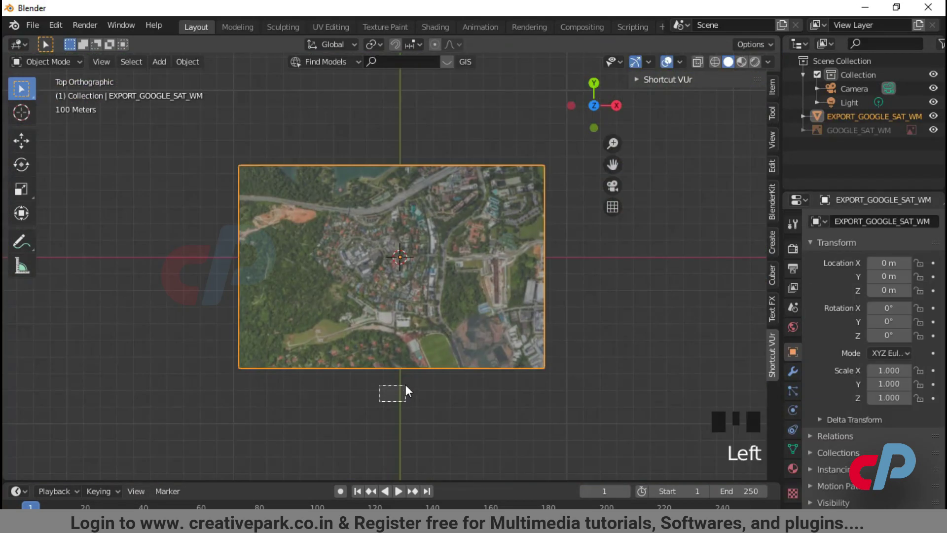
pyautogui.moveTo(406, 385); pyautogui.dragTo(397, 336, button='middle')
pyautogui.moveTo(324, 388); pyautogui.dragTo(359, 385)
pyautogui.moveTo(359, 385)
pyautogui.mouseDown(button='middle')
pyautogui.moveTo(380, 355)
pyautogui.moveTo(287, 377)
pyautogui.moveTo(472, 385)
pyautogui.mouseUp(button='middle')
pyautogui.scroll(3, 473, 386)
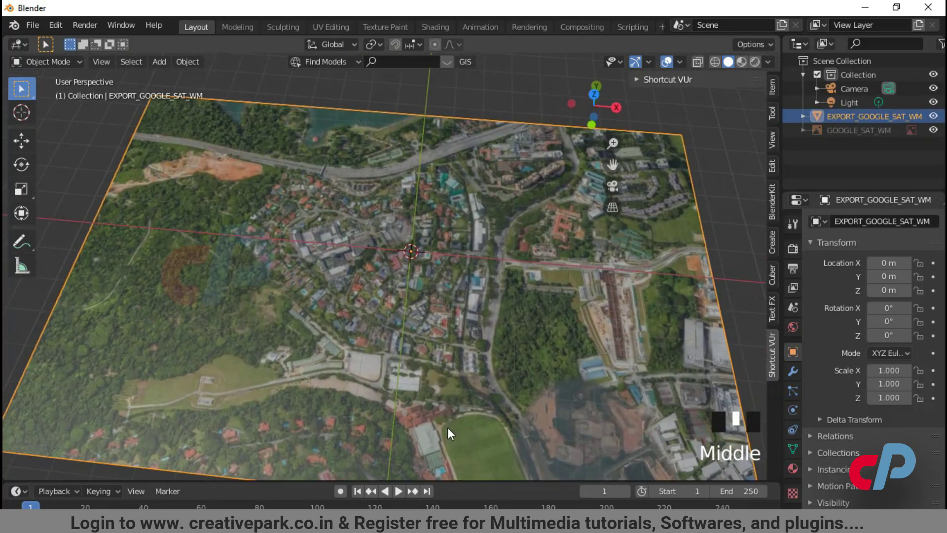
pyautogui.scroll(-3, 447, 354)
pyautogui.moveTo(447, 353)
pyautogui.mouseDown(button='middle')
pyautogui.moveTo(455, 372)
pyautogui.moveTo(351, 380)
pyautogui.mouseUp(button='middle')
pyautogui.press('KP_7')
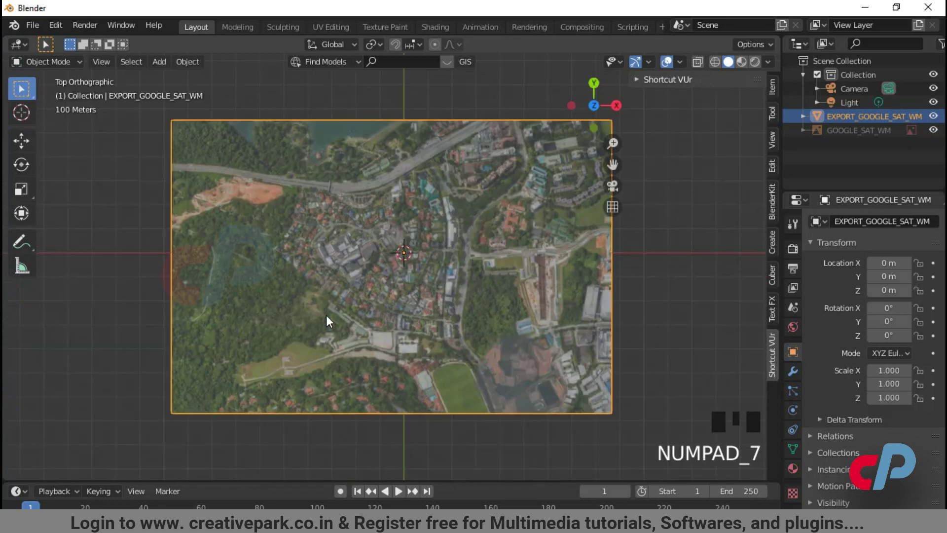
pyautogui.click(465, 62)
pyautogui.moveTo(498, 98)
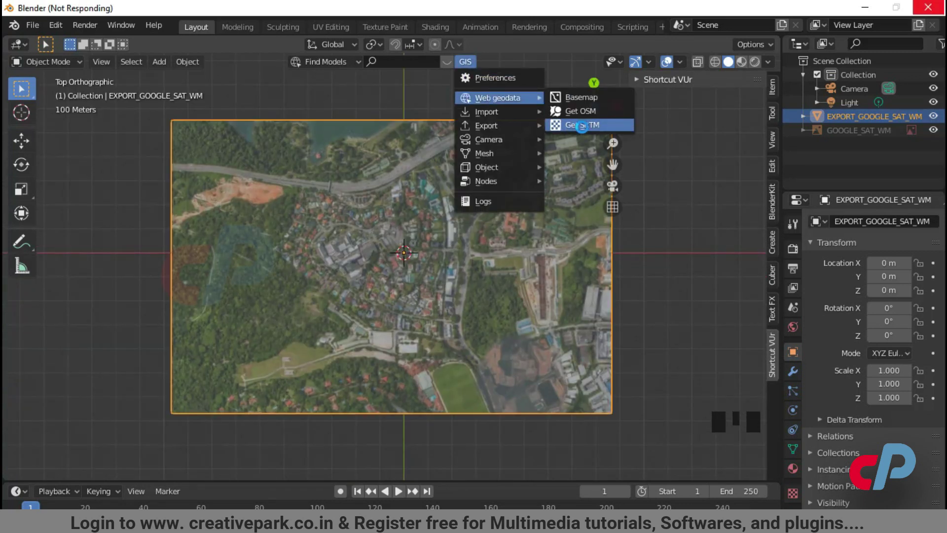
pyautogui.moveTo(582, 126)
pyautogui.mouseDown(button='middle')
pyautogui.moveTo(519, 206)
pyautogui.moveTo(493, 326)
pyautogui.moveTo(502, 319)
pyautogui.moveTo(480, 362)
pyautogui.moveTo(470, 332)
pyautogui.mouseUp(button='middle')
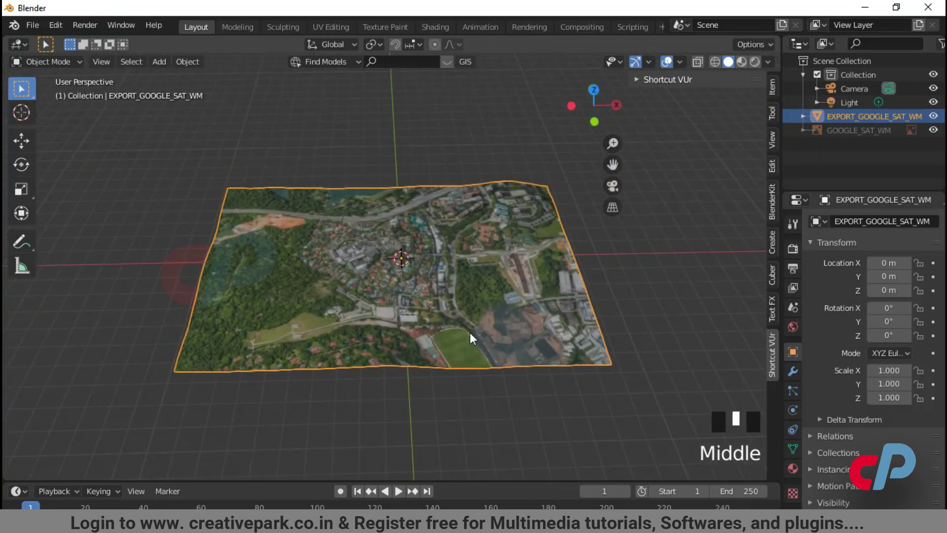
pyautogui.press('KP_7')
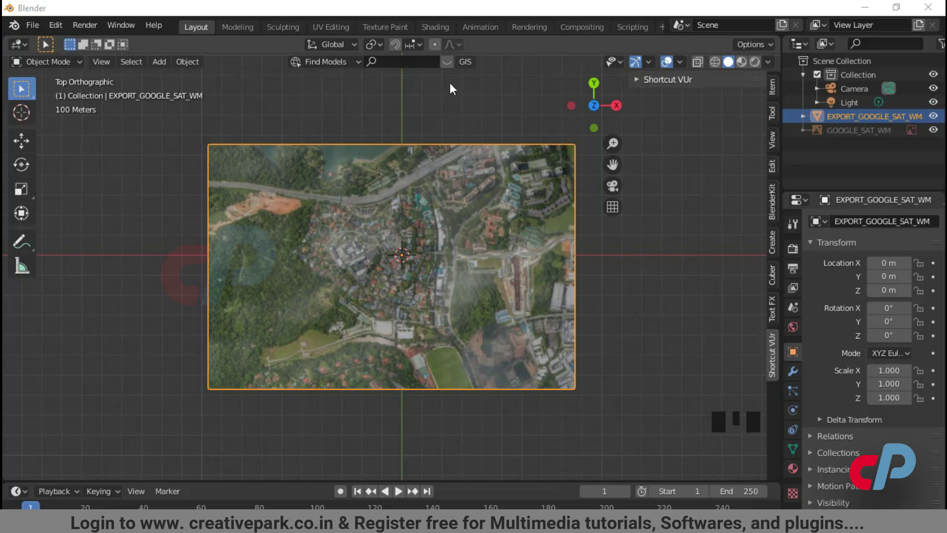
# Step: Import OSM data with all Ways tags including waterway, with building extrusion
pyautogui.click(460, 63)
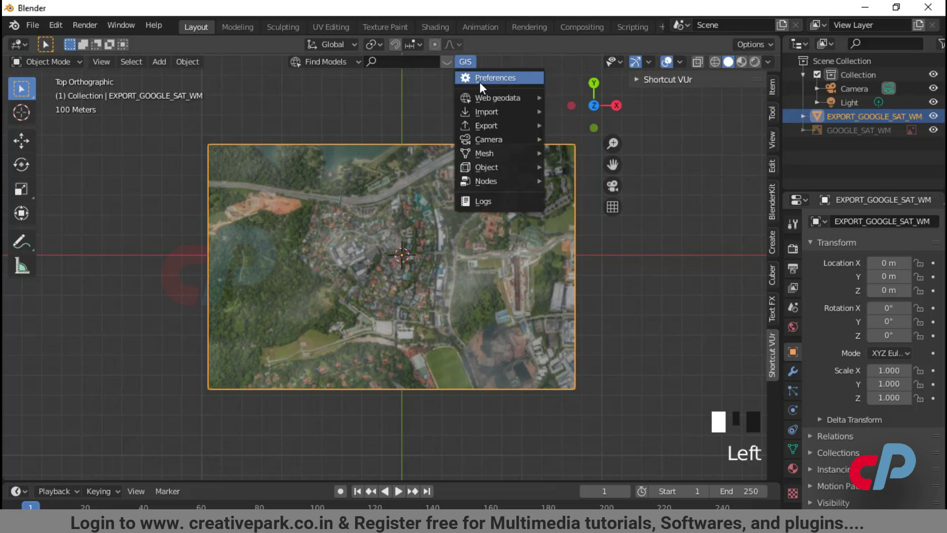
pyautogui.click(486, 93)
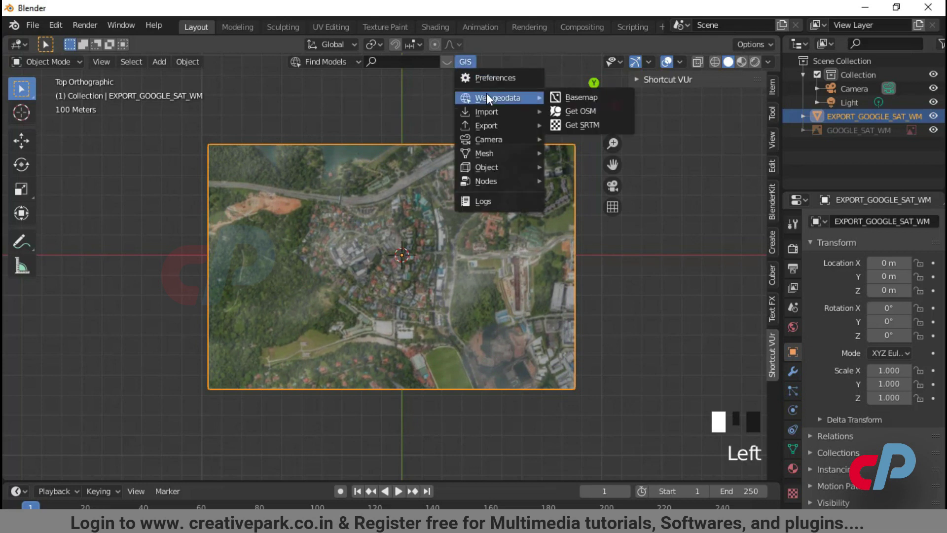
pyautogui.click(564, 108)
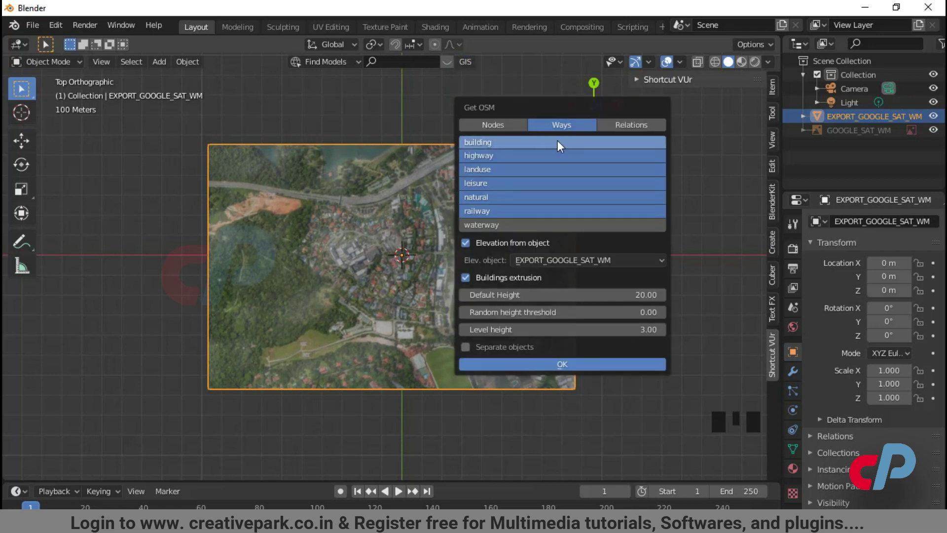
pyautogui.click(548, 224)
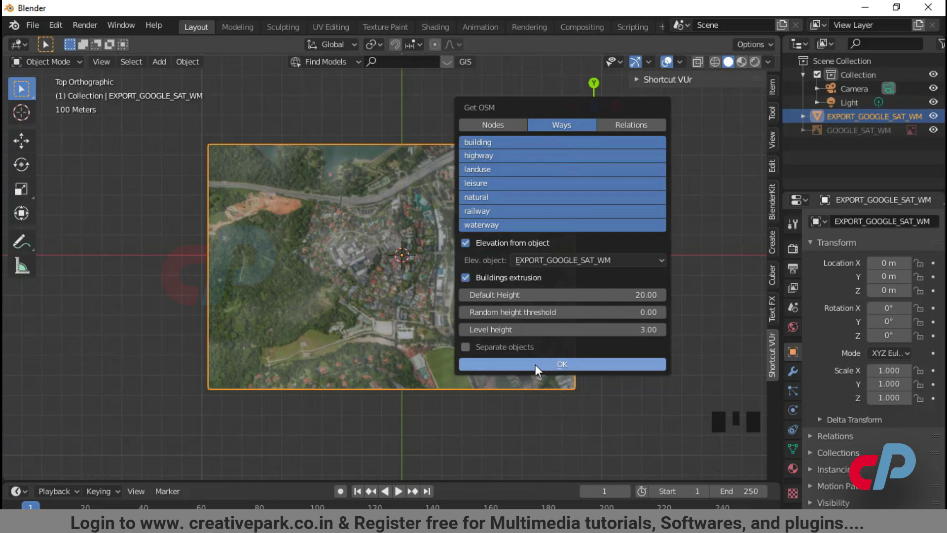
pyautogui.scroll(-2, 385, 274)
# Step: Hide the highway, railway and waterway objects in the Outliner, then select Areas:building
pyautogui.moveTo(385, 274); pyautogui.dragTo(741, 242, button='middle')
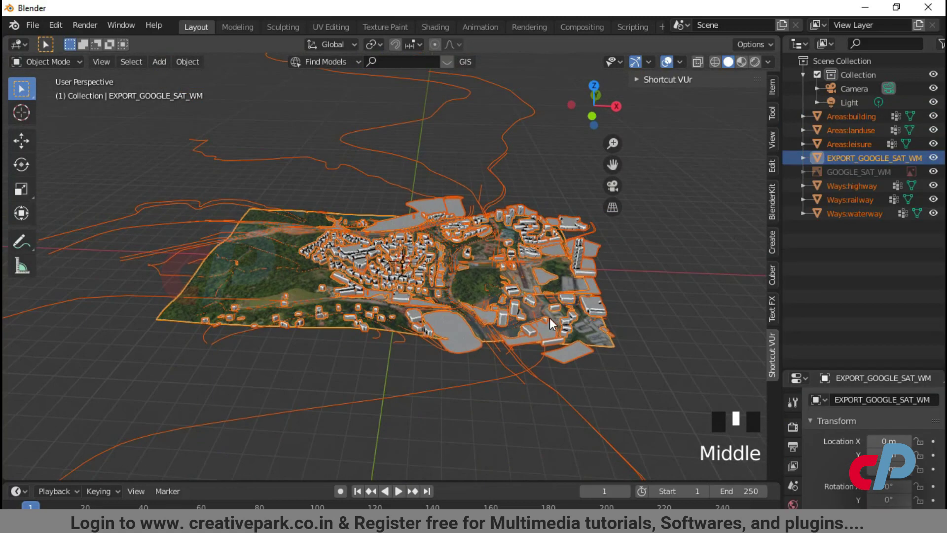
pyautogui.scroll(2, 741, 243)
pyautogui.click(838, 117)
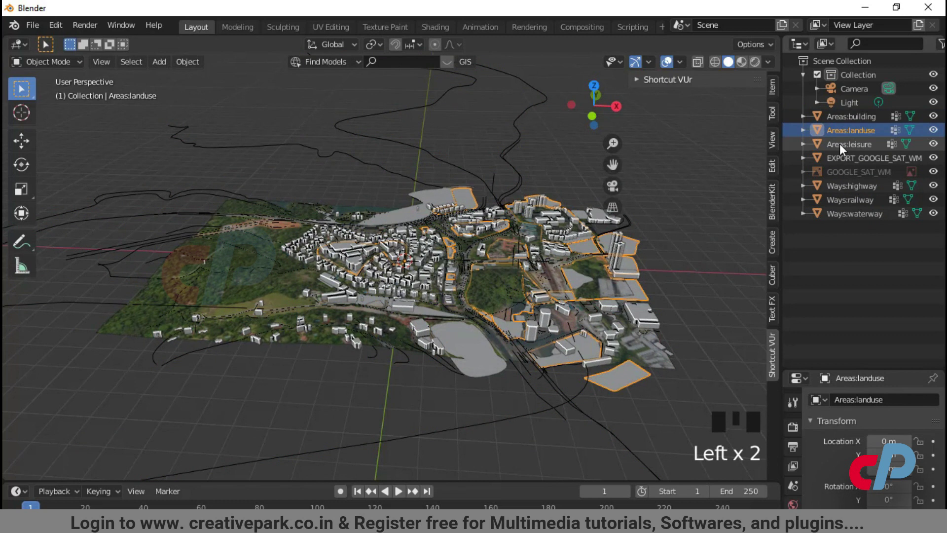
pyautogui.click(840, 144)
pyautogui.click(842, 158)
pyautogui.click(845, 186)
pyautogui.click(846, 213)
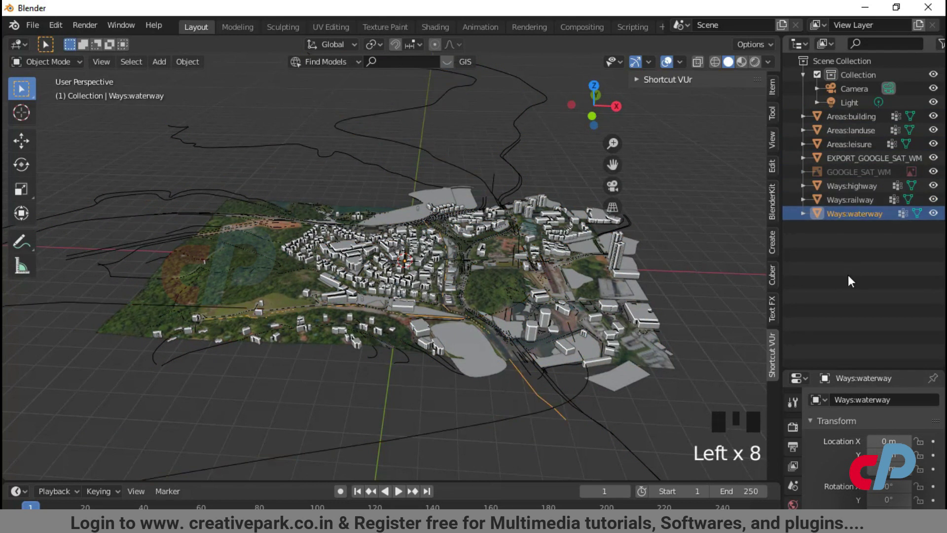
pyautogui.click(838, 120)
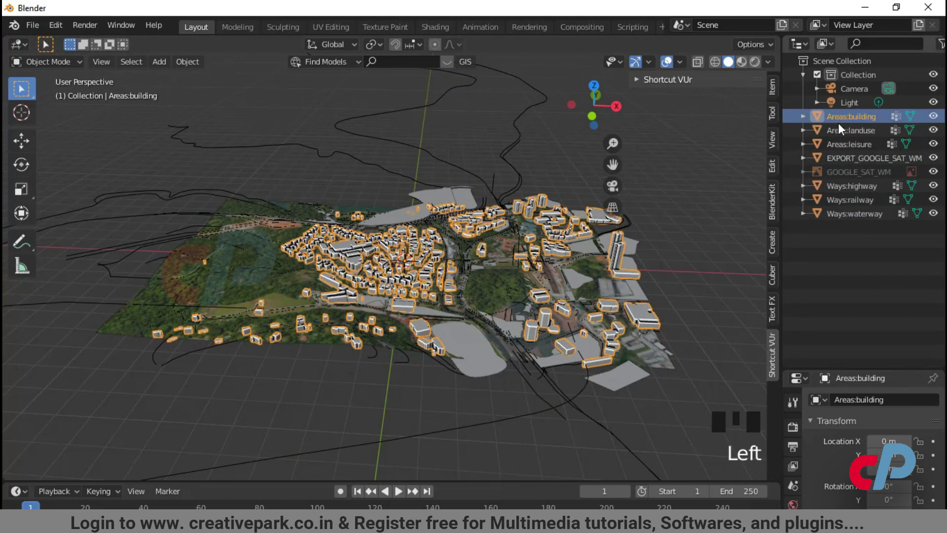
pyautogui.press('a')
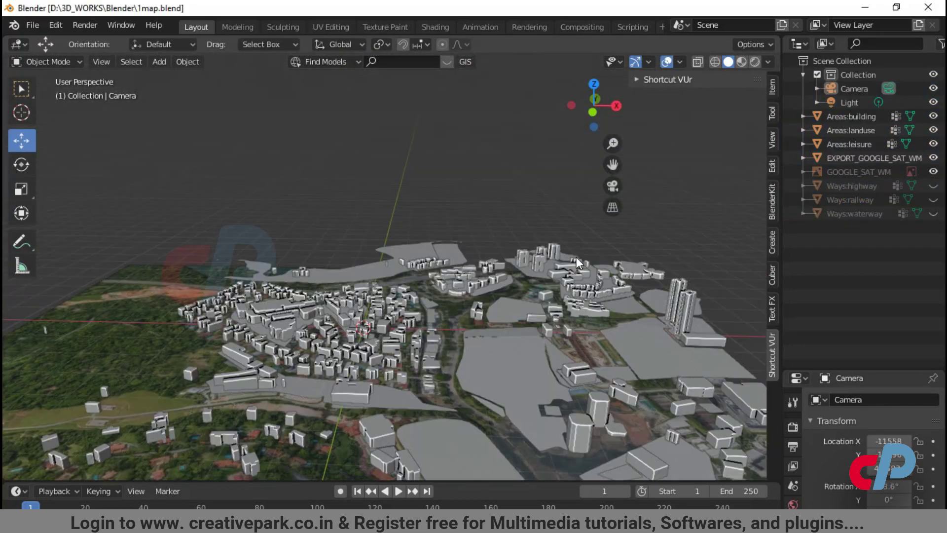
pyautogui.scroll(10, 485, 333)
pyautogui.click(851, 116)
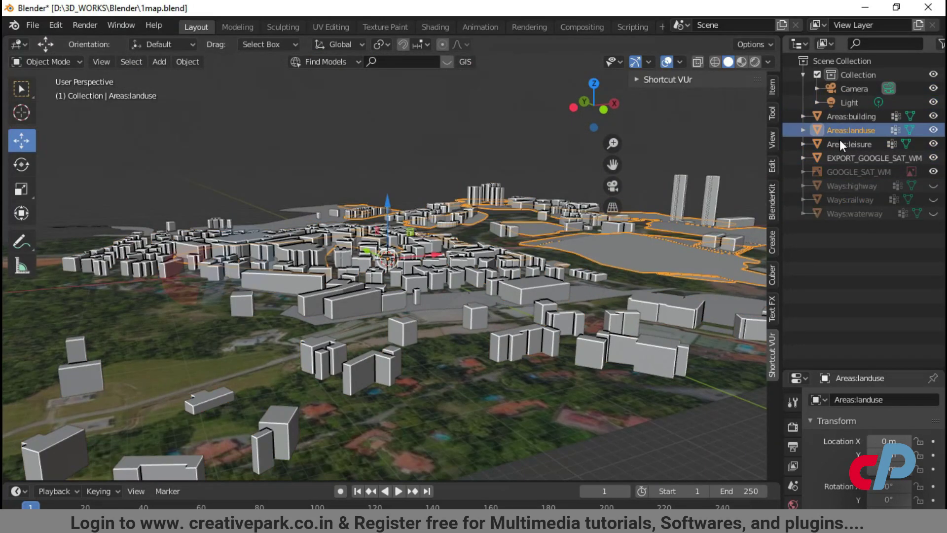
pyautogui.click(849, 144)
pyautogui.scroll(3, 488, 157)
# Step: Enter Edit Mode on the buildings and select all wall faces similar to one wall
pyautogui.click(444, 296)
pyautogui.press('Tab')
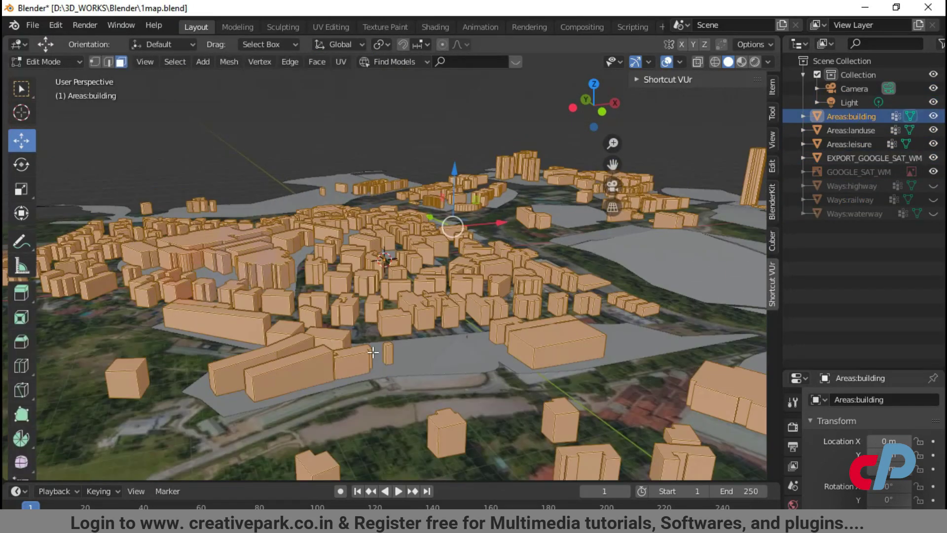
pyautogui.scroll(3, 415, 356)
pyautogui.click(232, 323)
pyautogui.moveTo(312, 361); pyautogui.dragTo(303, 358, button='middle')
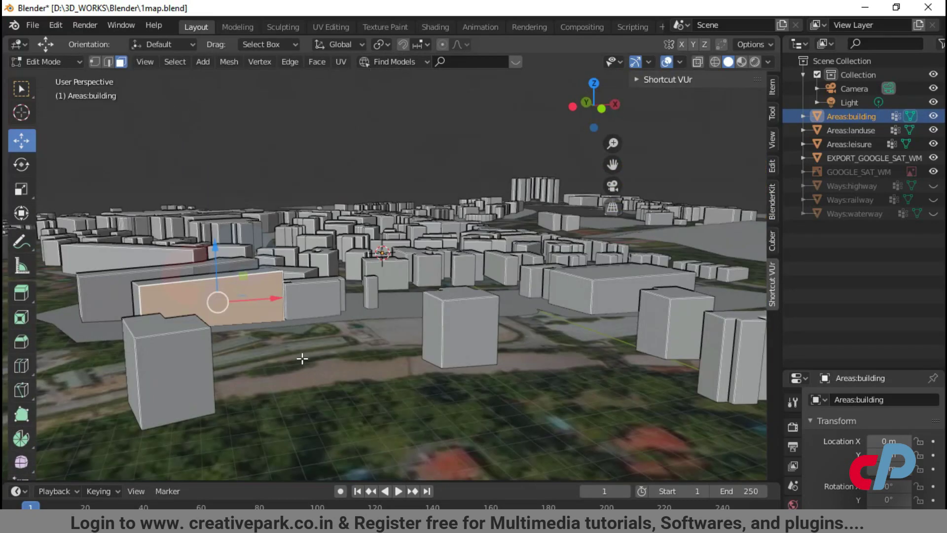
pyautogui.click(175, 62)
pyautogui.click(342, 242)
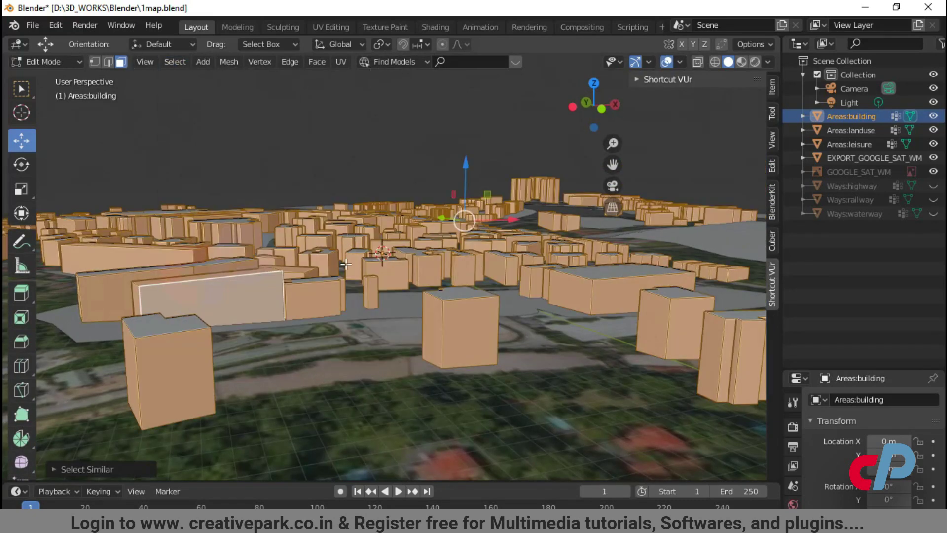
pyautogui.moveTo(343, 242); pyautogui.dragTo(344, 238, button='middle')
# Step: Give the selected walls a new light blue material named 'Front'
pyautogui.moveTo(858, 370); pyautogui.dragTo(858, 191)
pyautogui.click(793, 469)
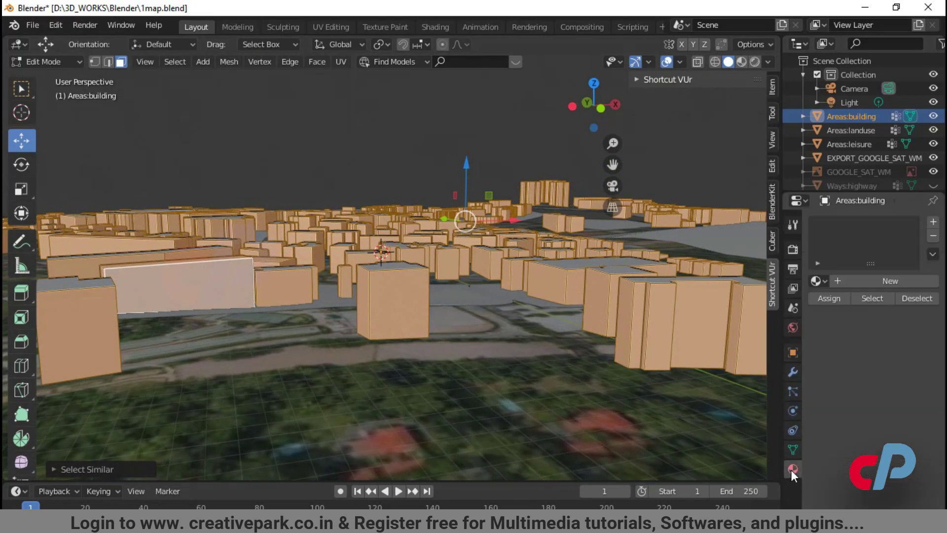
pyautogui.click(932, 222)
pyautogui.click(890, 281)
pyautogui.doubleClick(844, 226)
pyautogui.write('Front')
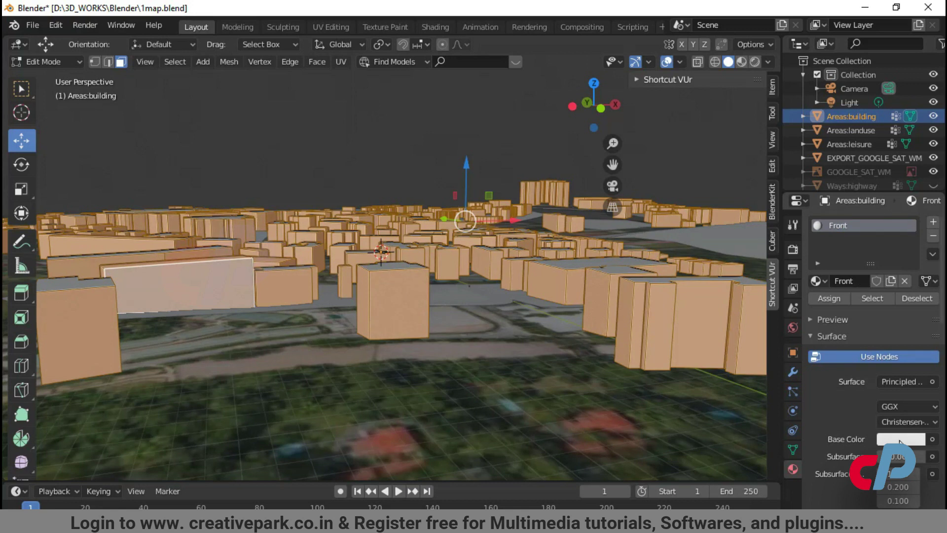
pyautogui.click(899, 438)
pyautogui.click(828, 311)
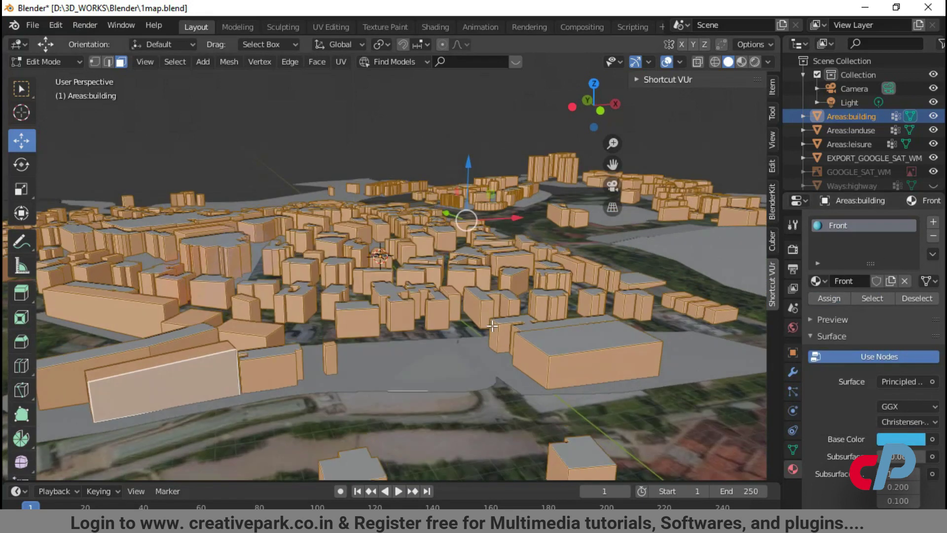
# Step: Select all rooftop faces similar to one picked roof face
pyautogui.click(577, 336)
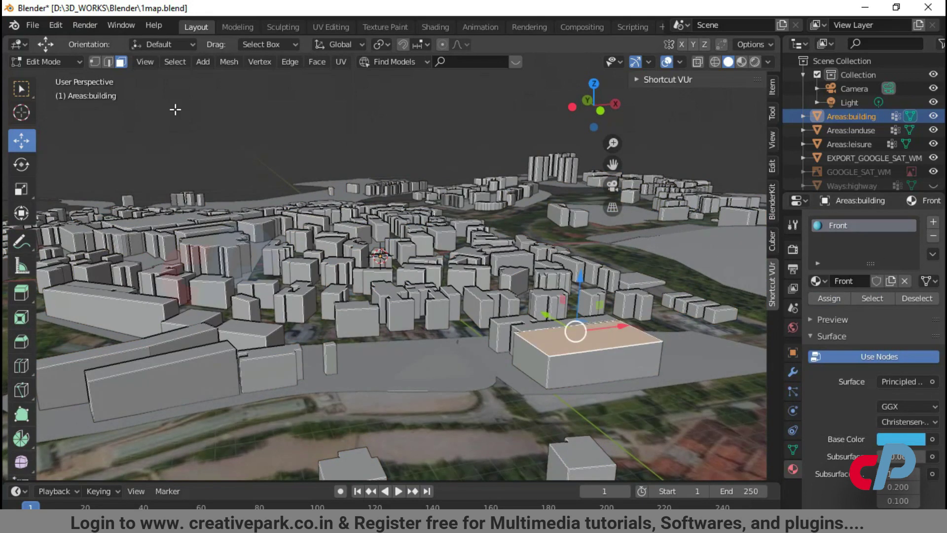
pyautogui.click(175, 62)
pyautogui.click(333, 215)
pyautogui.moveTo(384, 222); pyautogui.dragTo(400, 178, button='middle')
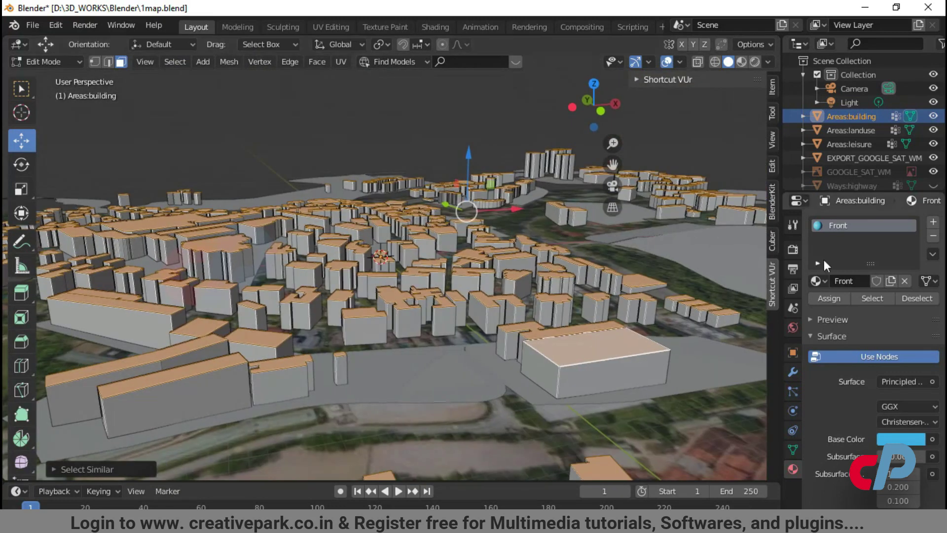
# Step: Assign the selected rooftops a new orange 'Roof' material and view the city from top
pyautogui.click(933, 222)
pyautogui.click(877, 308)
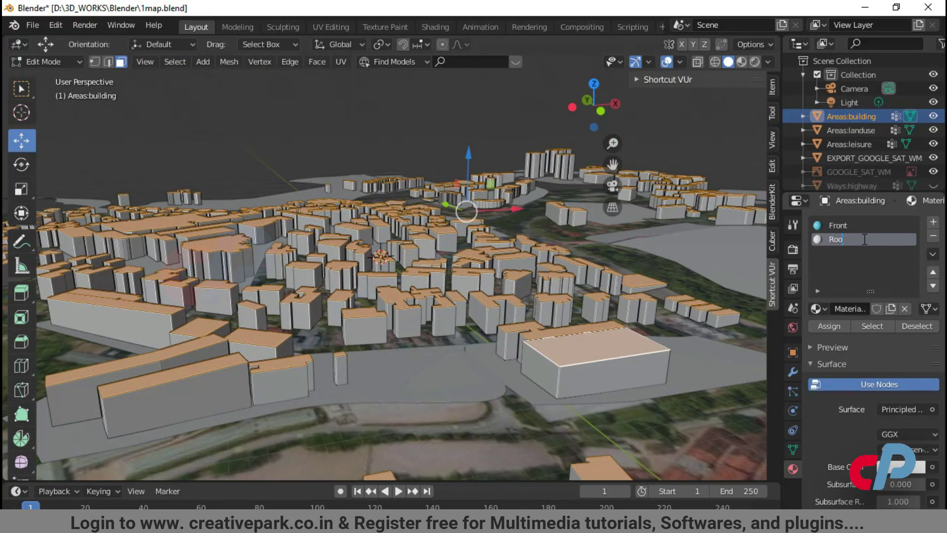
pyautogui.click(903, 467)
pyautogui.click(909, 310)
pyautogui.moveTo(444, 244); pyautogui.dragTo(482, 244, button='middle')
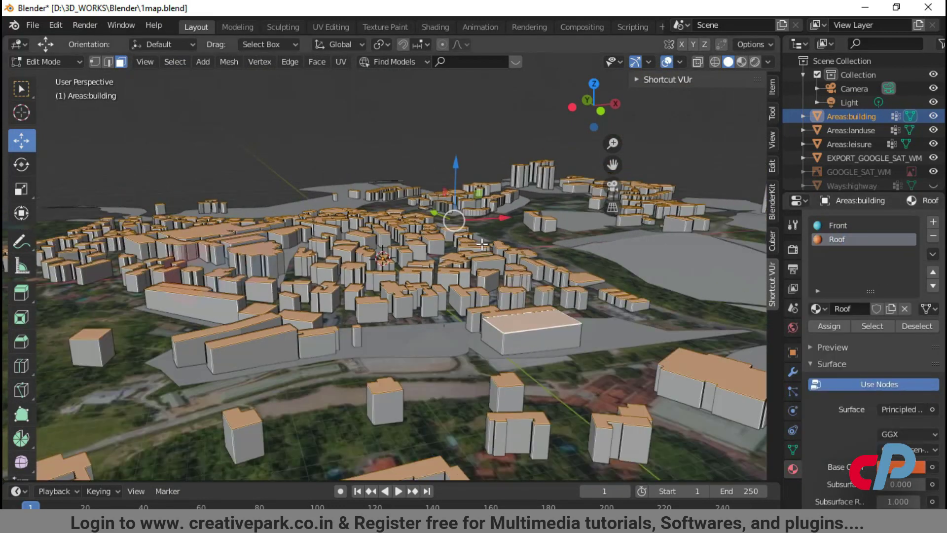
pyautogui.press('KP_7')
pyautogui.scroll(-3, 458, 266)
pyautogui.scroll(3, 444, 282)
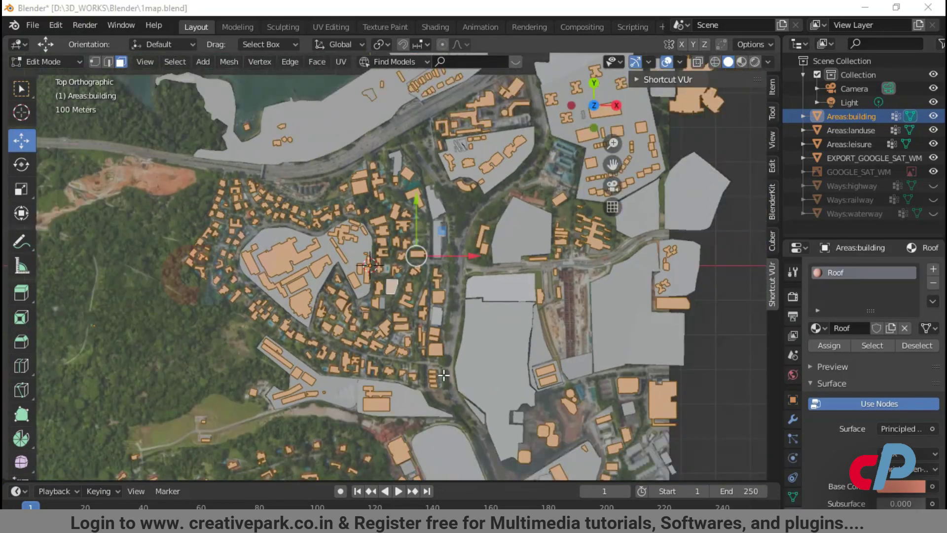
pyautogui.scroll(-1, 437, 292)
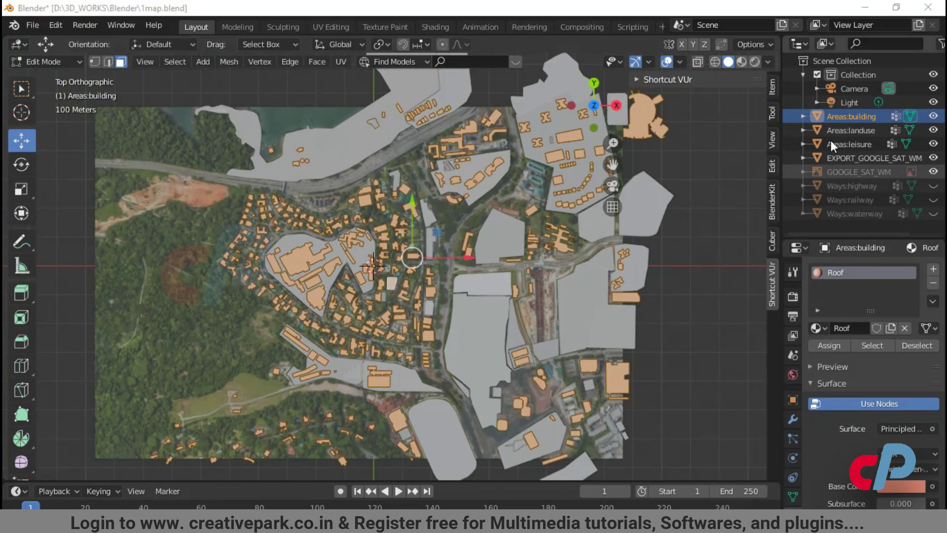
# Step: Project rooftop UVs from the top view, clipped and scaled to bounds, then open UV Editing
pyautogui.press('u')
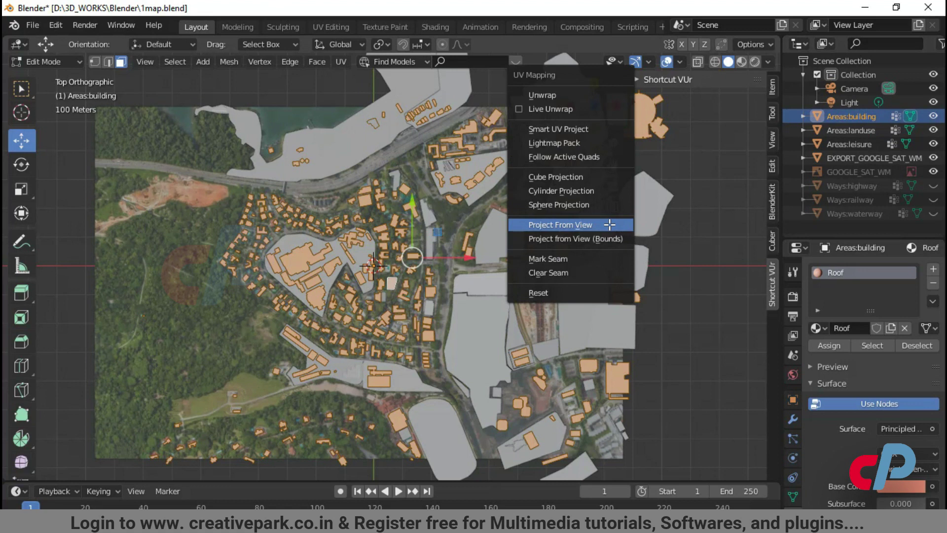
pyautogui.click(611, 230)
pyautogui.click(59, 474)
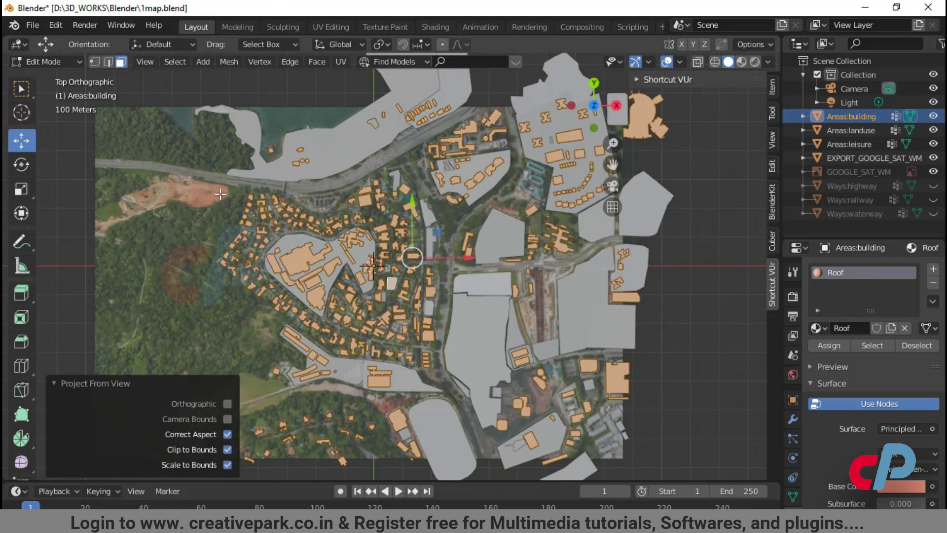
pyautogui.click(708, 107)
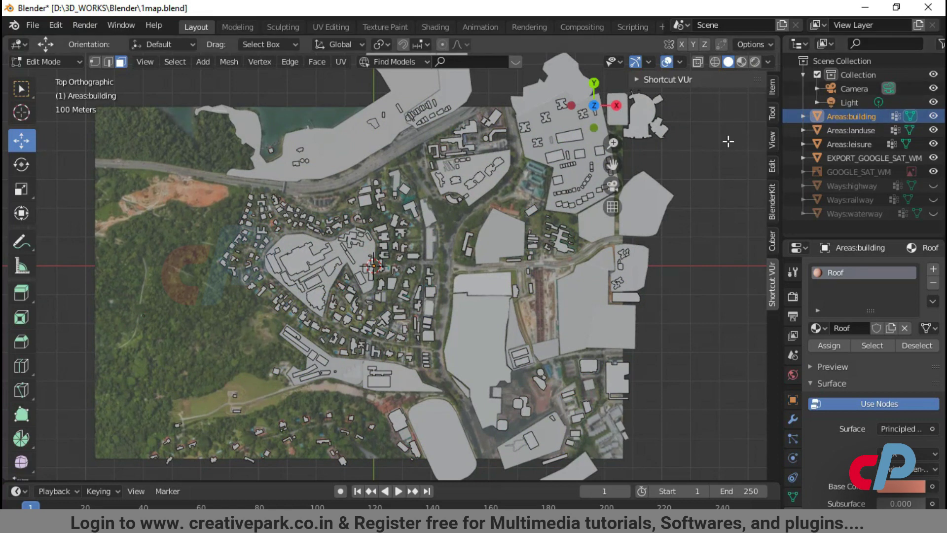
pyautogui.click(331, 27)
# Step: Select all faces and show the EXPORT_GOOGLE_SAT_WM image behind them in the UV Editor
pyautogui.press('a')
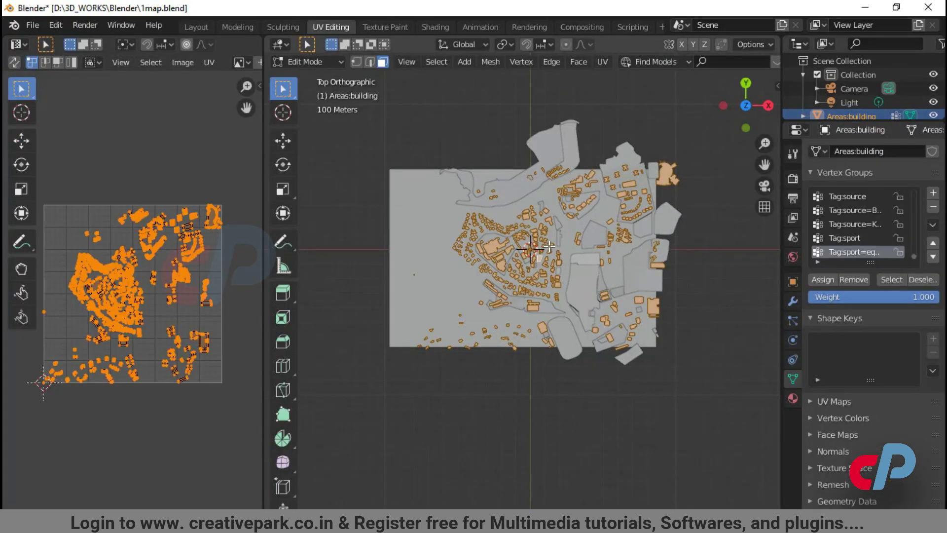
pyautogui.moveTo(264, 271); pyautogui.dragTo(443, 282)
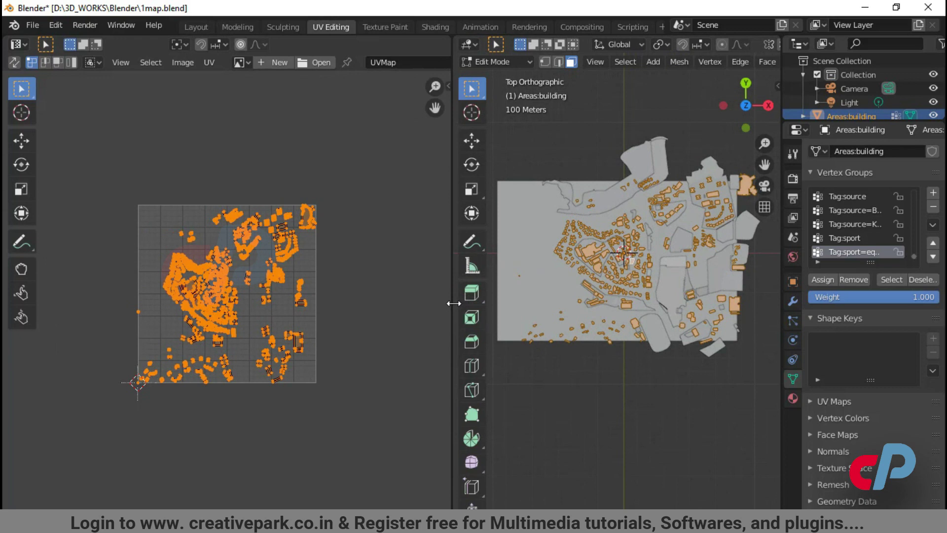
pyautogui.scroll(1, 173, 382)
pyautogui.scroll(1, 172, 381)
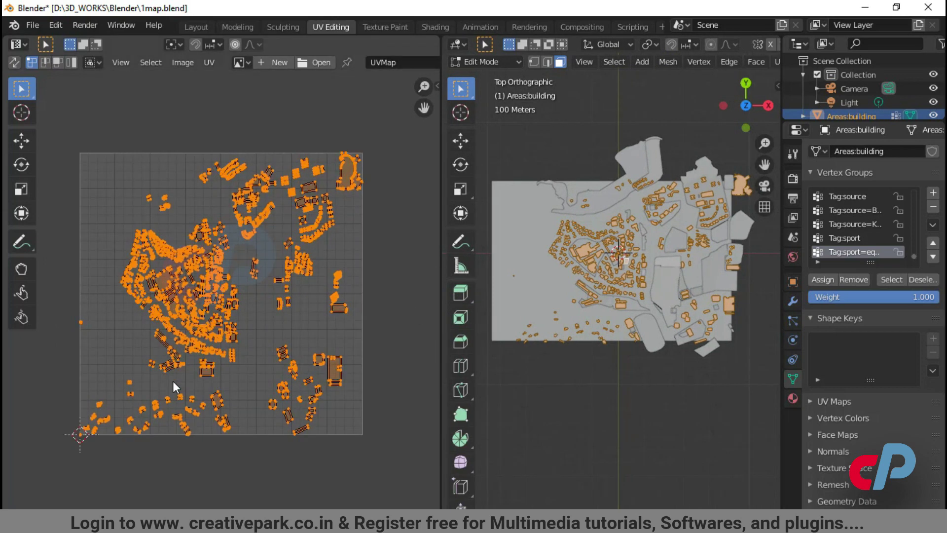
pyautogui.click(249, 67)
pyautogui.click(256, 83)
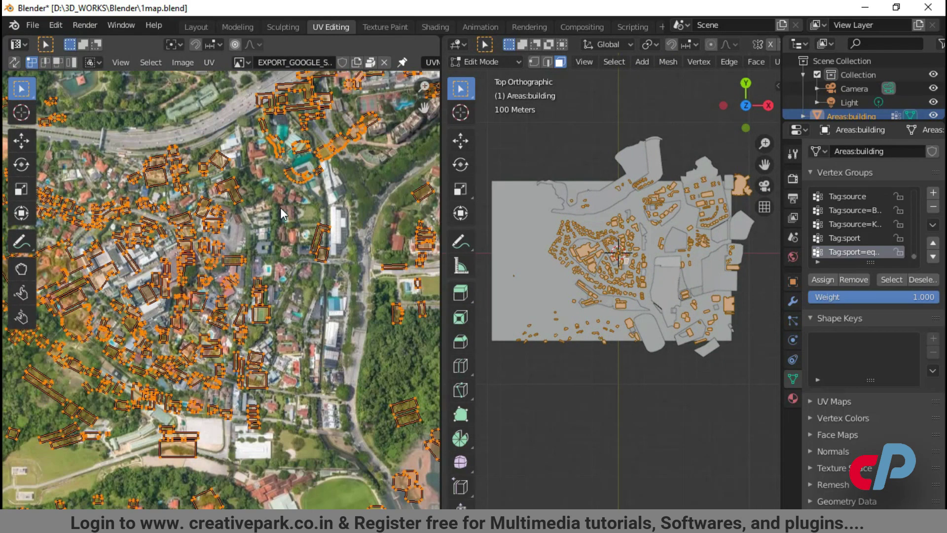
# Step: Nudge the UVs and select the building footprints near the court to check alignment
pyautogui.moveTo(442, 281); pyautogui.dragTo(527, 281)
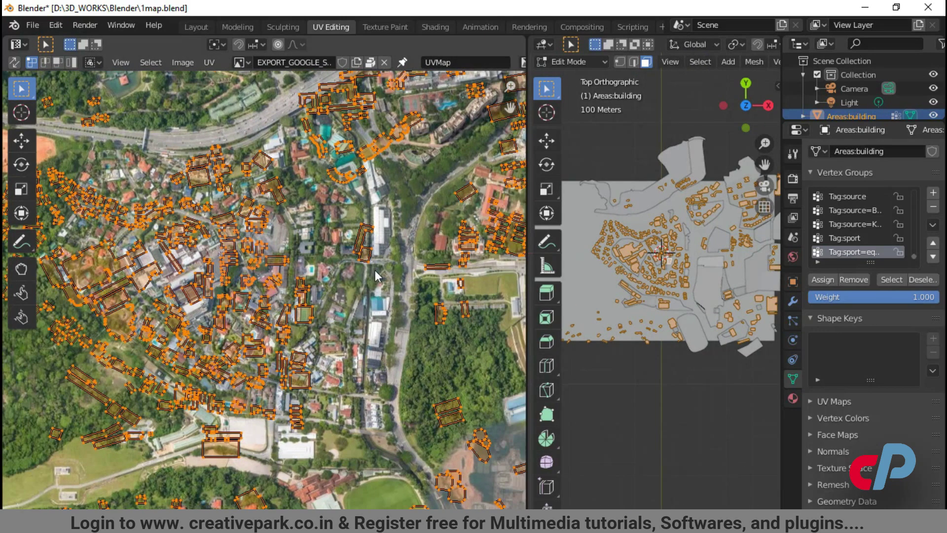
pyautogui.scroll(3, 376, 270)
pyautogui.press('g')
pyautogui.click(380, 313)
pyautogui.moveTo(382, 312); pyautogui.dragTo(266, 271, button='middle')
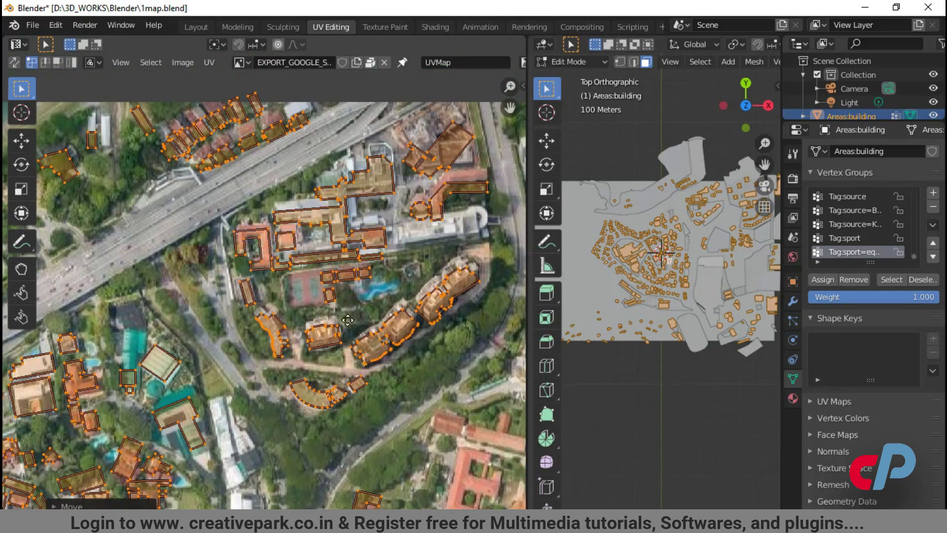
pyautogui.hotkey('alt', 'a')
pyautogui.click(269, 271)
pyautogui.click(331, 278)
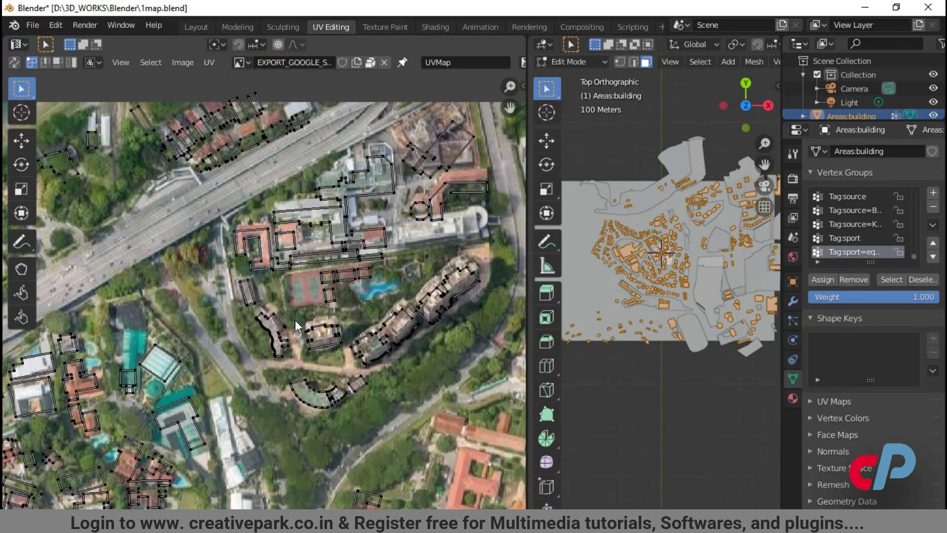
pyautogui.scroll(-5, 225, 224)
# Step: Turn the right area into a Shader Editor with the full node canvas
pyautogui.moveTo(530, 222); pyautogui.dragTo(397, 222)
pyautogui.click(413, 45)
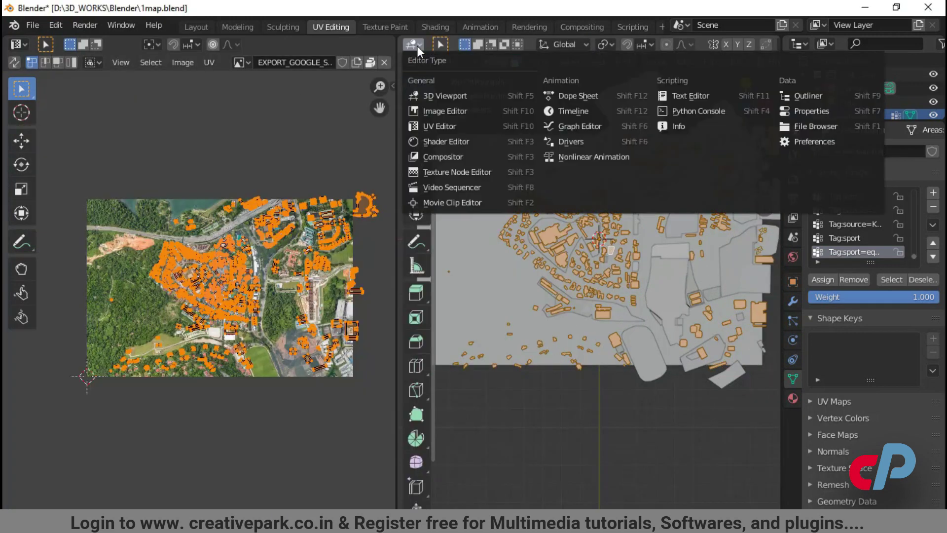
pyautogui.click(440, 136)
pyautogui.scroll(3, 440, 137)
pyautogui.press('n')
pyautogui.scroll(2, 641, 298)
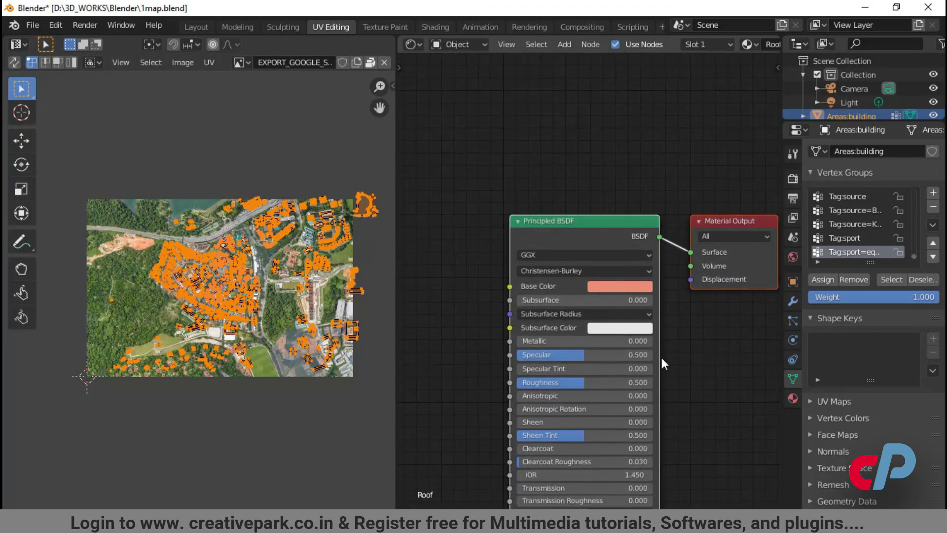
pyautogui.scroll(1, 661, 360)
# Step: Add an EXPORT_GOOGLE_SAT_WM Image Texture node for Base Color; make the left area a 3D view
pyautogui.hotkey('shift', 'a')
pyautogui.click(520, 237)
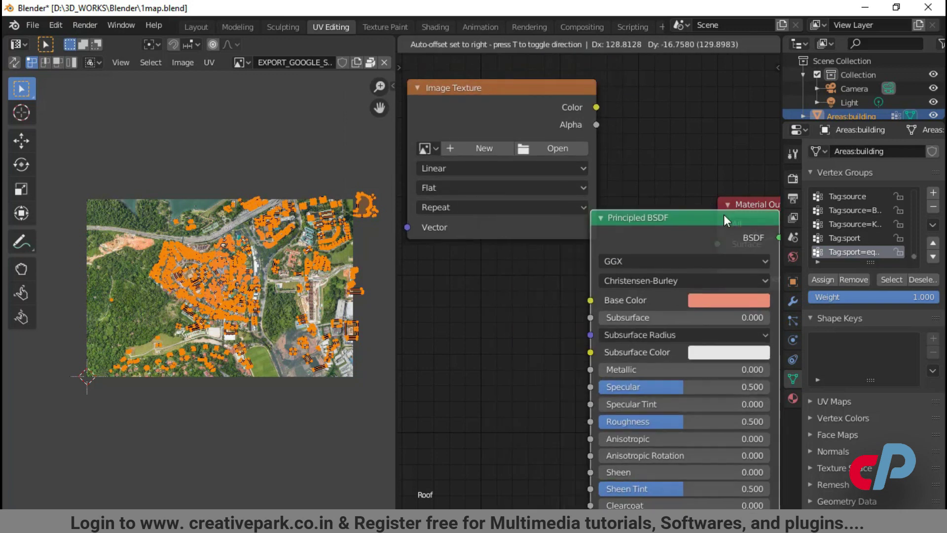
pyautogui.click(626, 247)
pyautogui.click(461, 235)
pyautogui.click(488, 260)
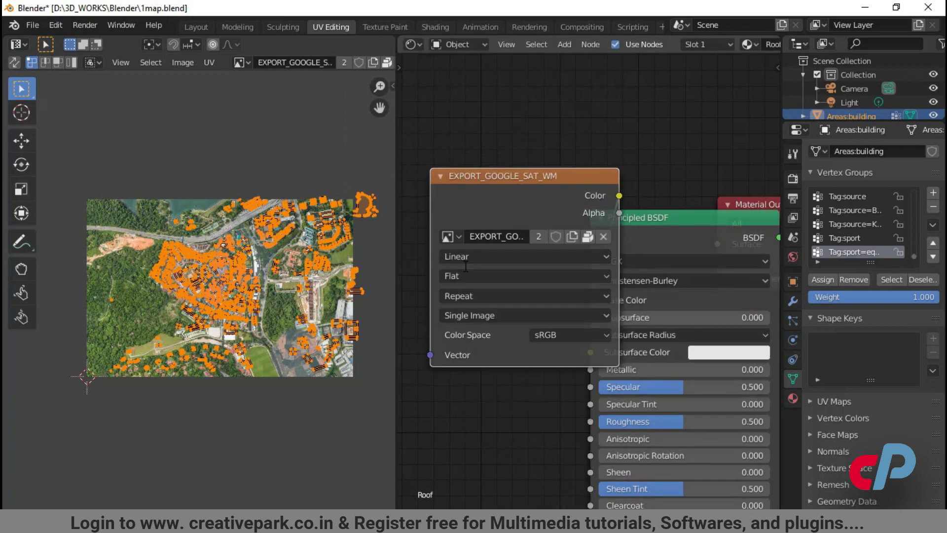
pyautogui.scroll(-2, 592, 296)
pyautogui.scroll(3, 199, 296)
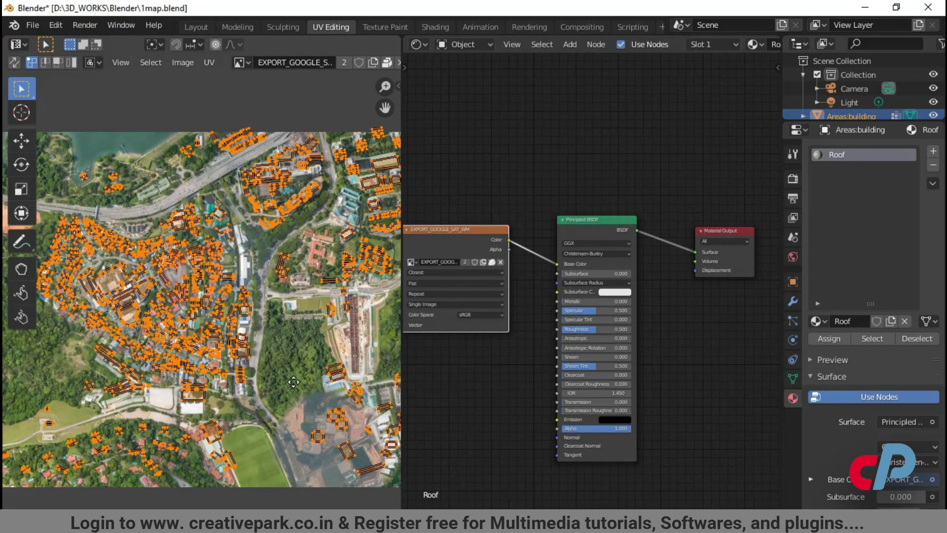
pyautogui.scroll(2, 200, 296)
pyautogui.click(25, 47)
pyautogui.click(37, 70)
pyautogui.scroll(3, 248, 333)
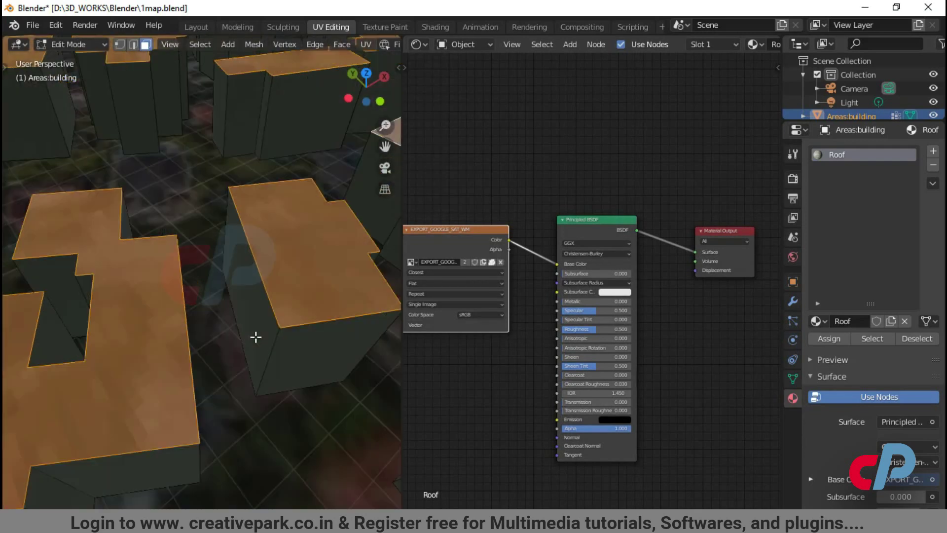
pyautogui.scroll(-2, 254, 334)
pyautogui.scroll(-3, 200, 274)
pyautogui.scroll(-3, 200, 273)
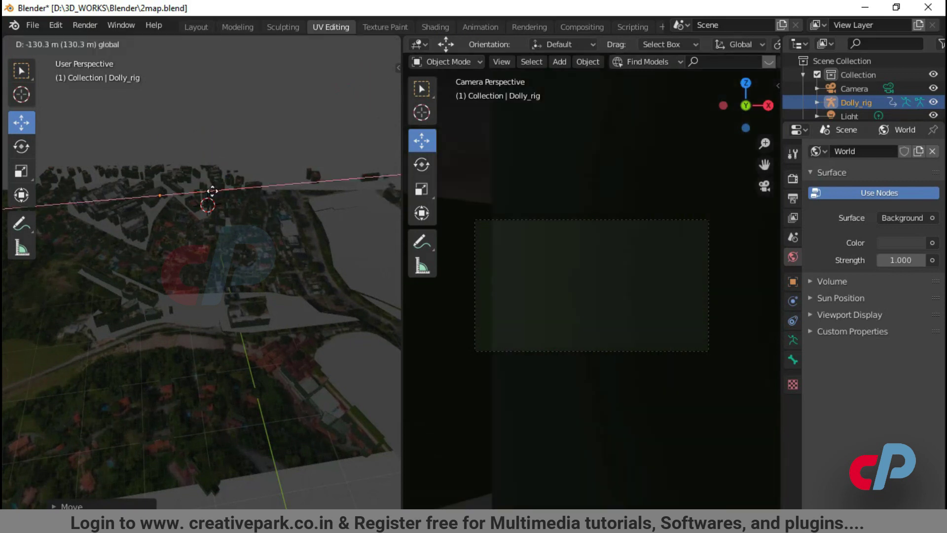
# Step: Move Dolly_rig into the city, enable Lock Camera to View, and move the Aim bone along Z
pyautogui.moveTo(208, 194); pyautogui.dragTo(235, 194, button='middle')
pyautogui.moveTo(235, 193); pyautogui.dragTo(204, 167)
pyautogui.press('n')
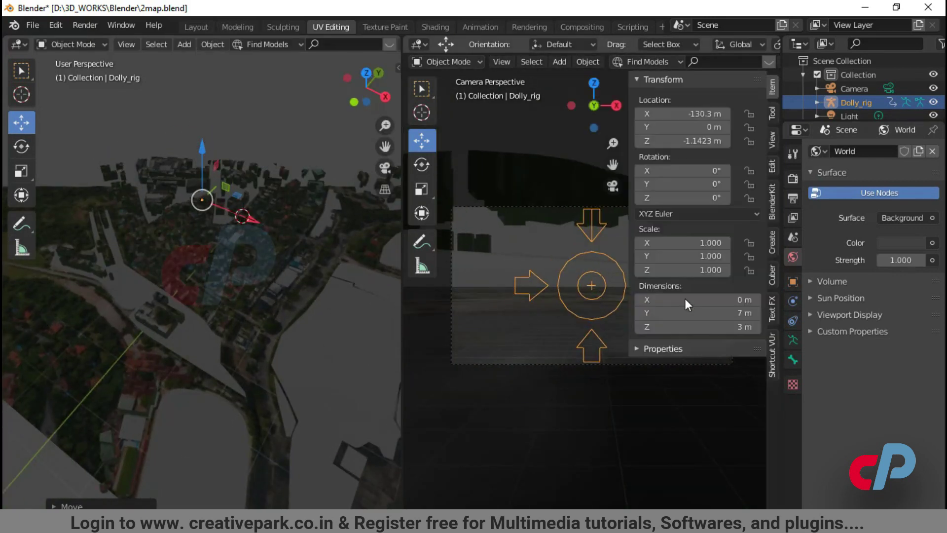
pyautogui.click(771, 139)
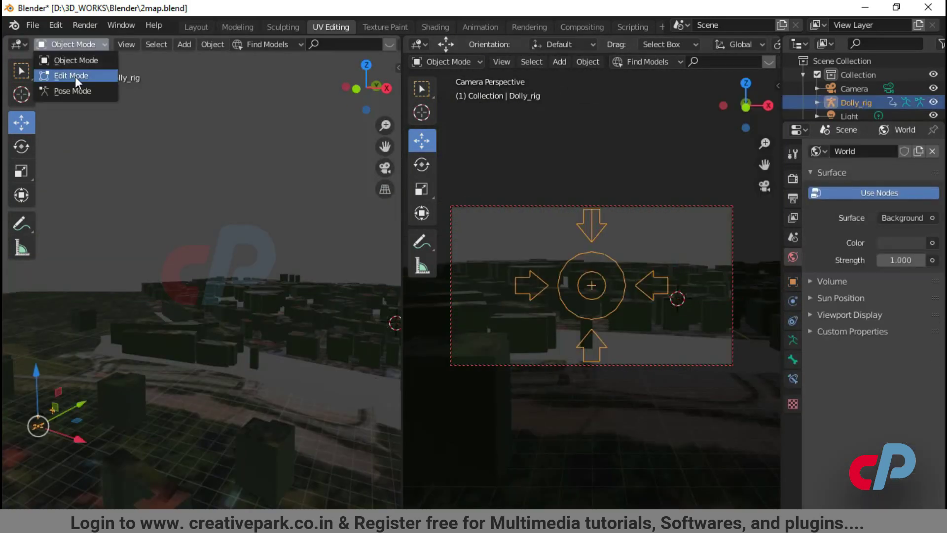
pyautogui.click(70, 90)
pyautogui.moveTo(170, 365)
pyautogui.mouseDown(button='middle')
pyautogui.moveTo(105, 302)
pyautogui.moveTo(242, 303)
pyautogui.mouseUp(button='middle')
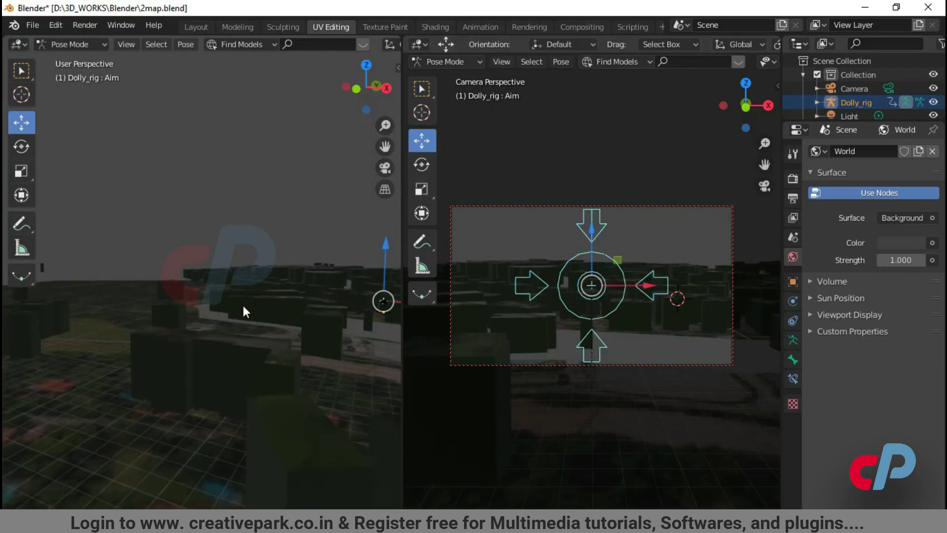
pyautogui.press('g')
pyautogui.press('z')
# Step: Add a Sun light with strength 5 and a warm colour
pyautogui.press('Escape')
pyautogui.hotkey('ctrl', 'Tab')
pyautogui.hotkey('shift', 'a')
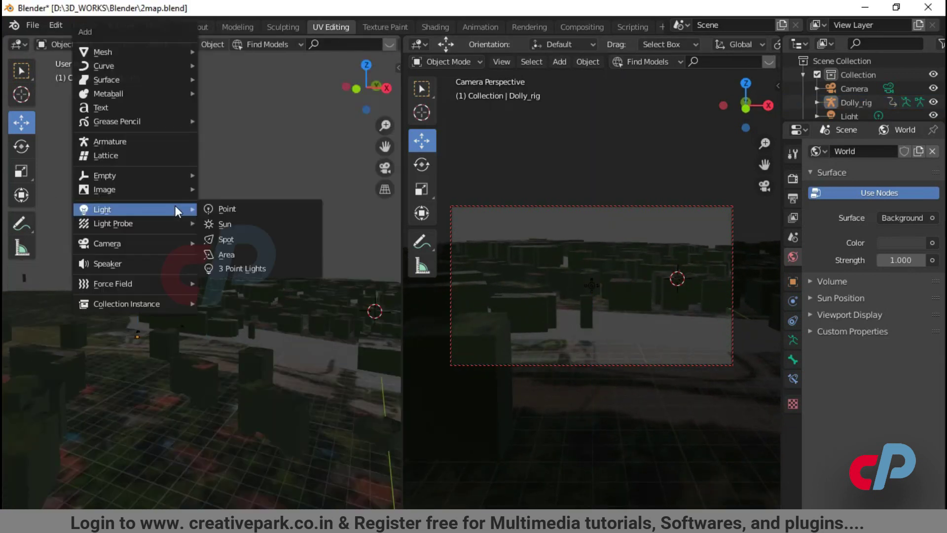
pyautogui.click(214, 222)
pyautogui.press('g')
pyautogui.click(248, 290)
pyautogui.press('Return')
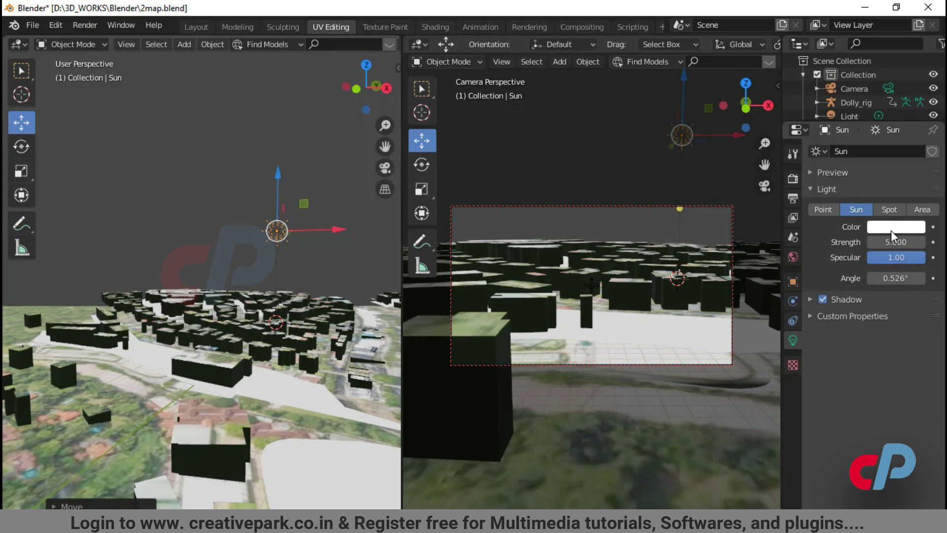
pyautogui.click(895, 226)
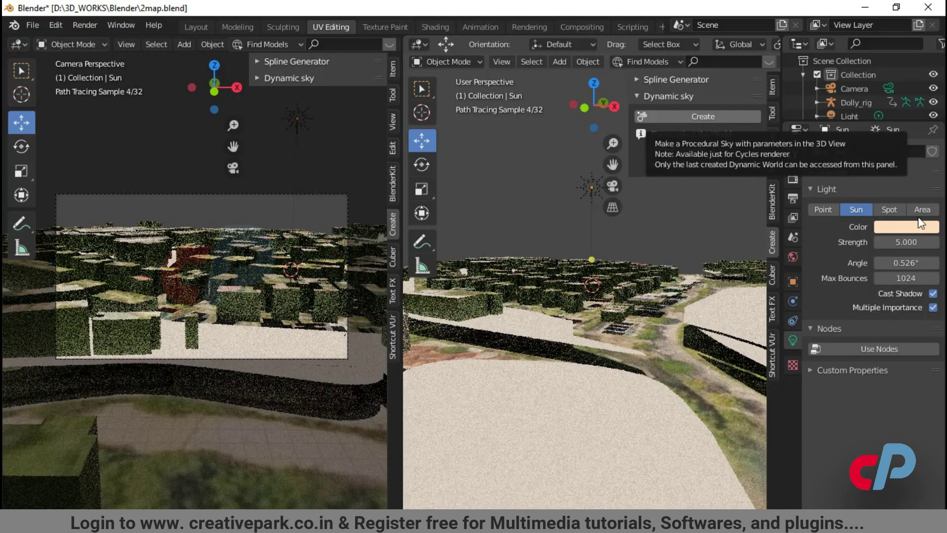
# Step: Create a procedural Dynamic sky world with a light-blue horizon colour
pyautogui.click(703, 116)
pyautogui.click(793, 257)
pyautogui.click(703, 150)
pyautogui.click(688, 171)
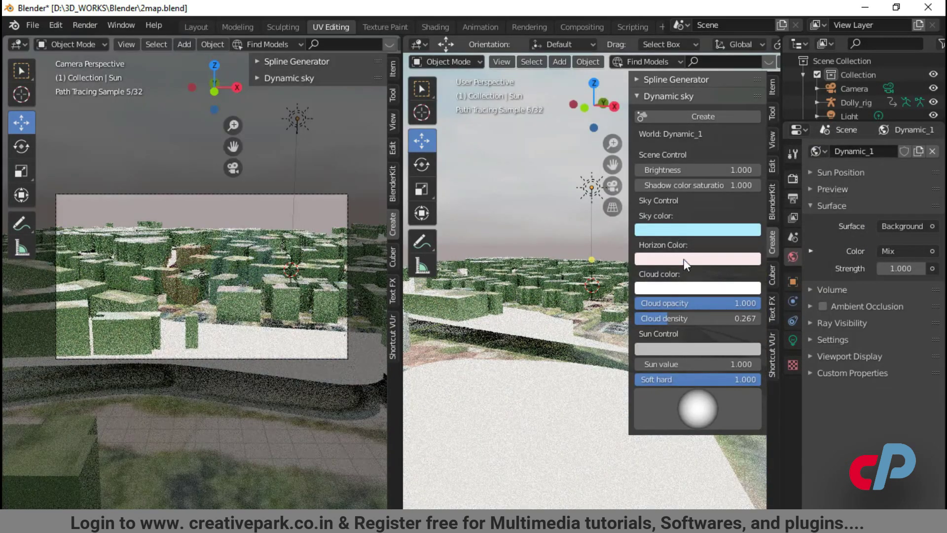
pyautogui.click(683, 259)
pyautogui.hotkey('ctrl', 'v')
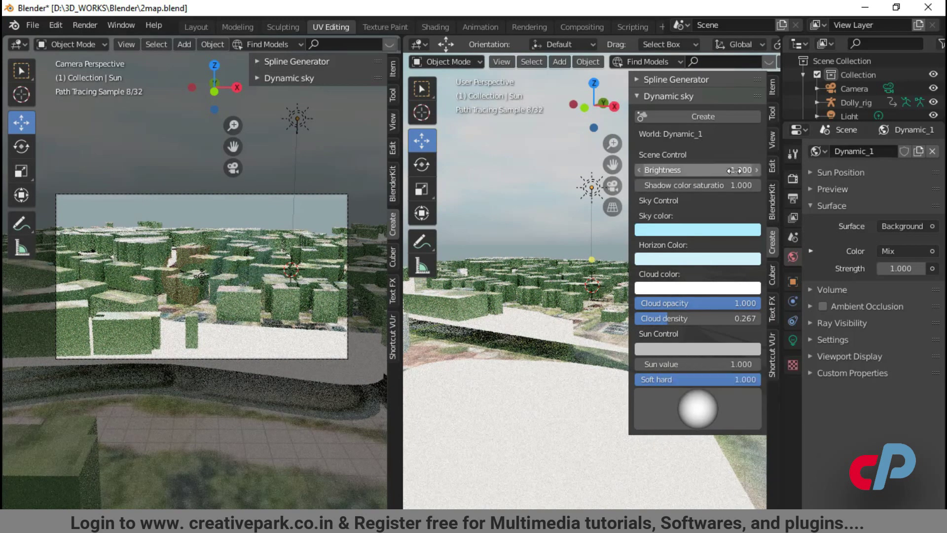
pyautogui.keyDown('ctrl'); pyautogui.click(637, 79); pyautogui.keyUp('ctrl')
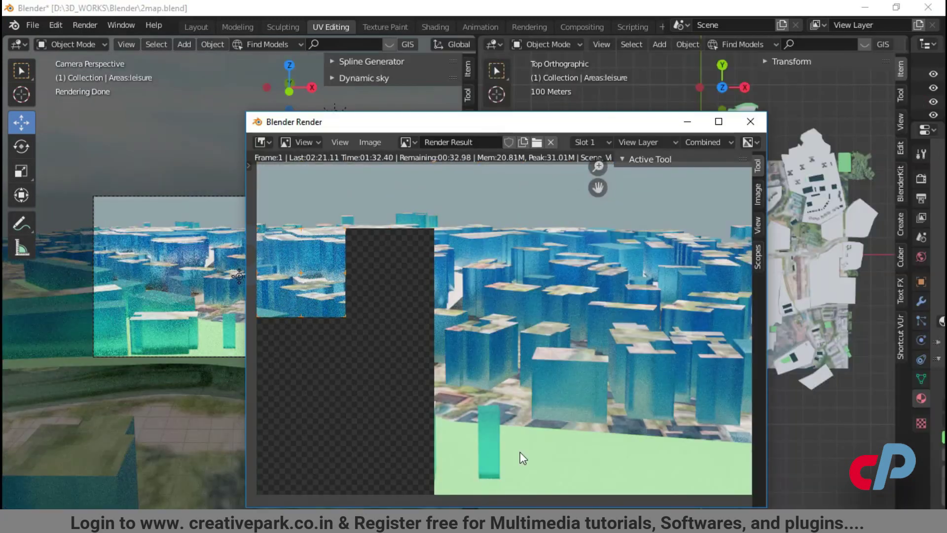